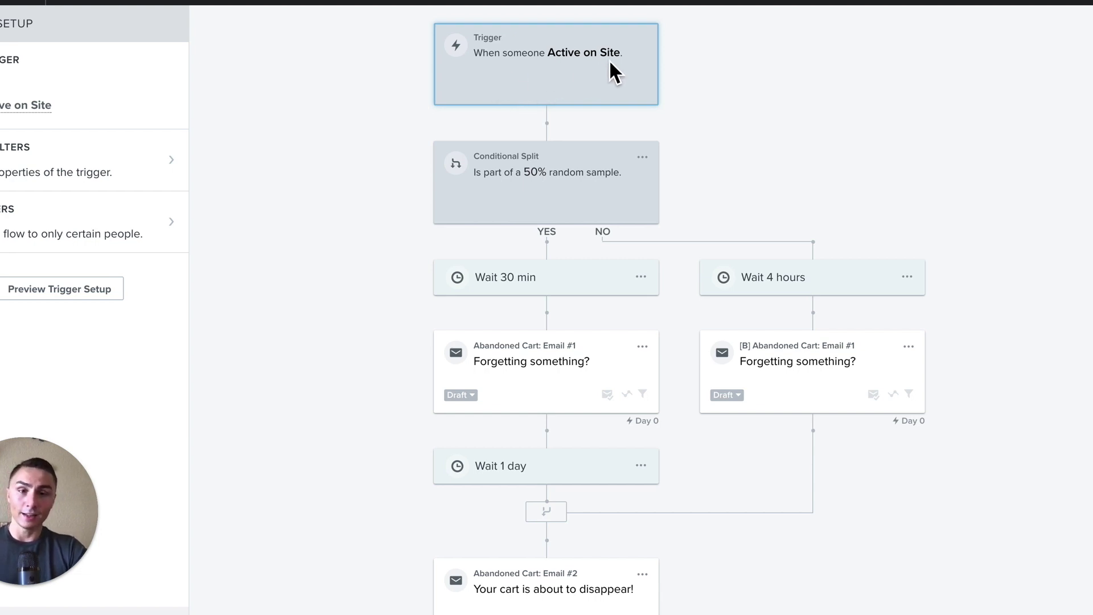
Examine the conditional split, the 30-minute and 4-hour delays, and the first abandoned cart email on the YES path
left_click(550, 201)
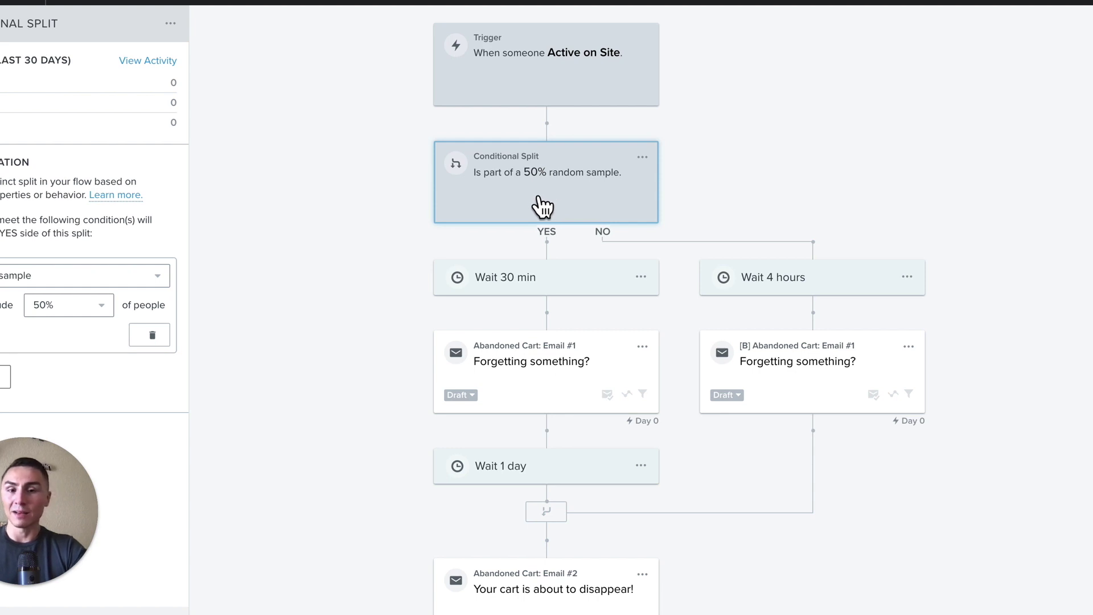
left_click(593, 284)
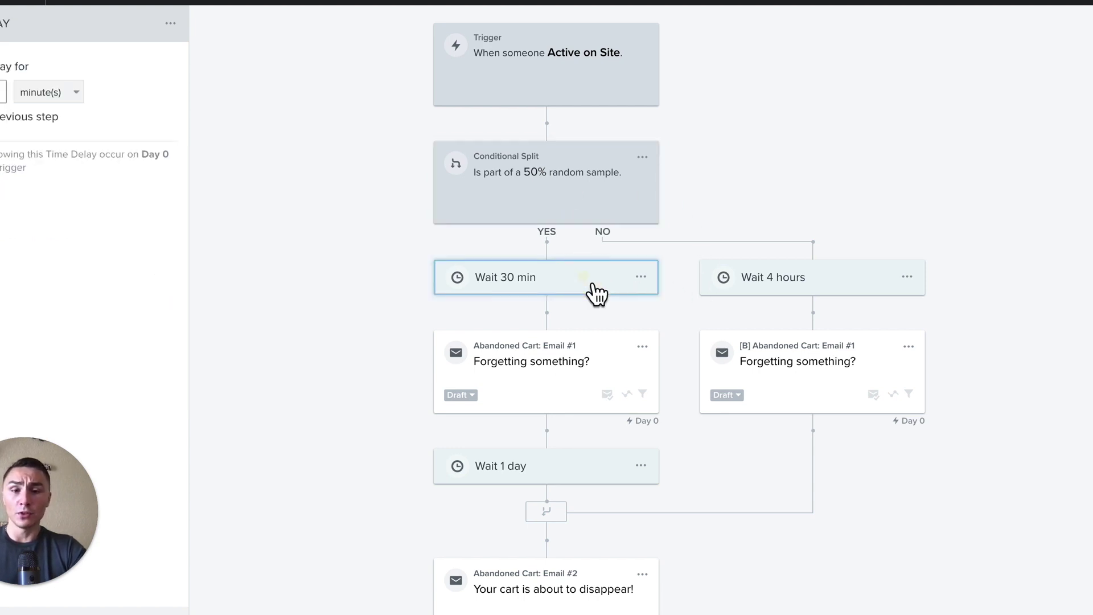
left_click(792, 289)
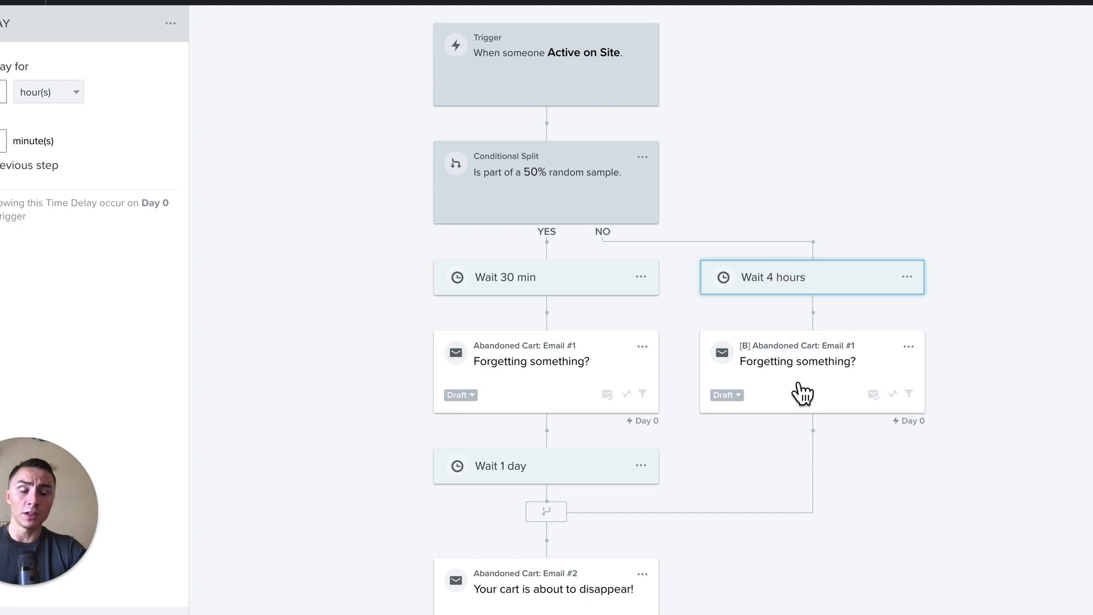
left_click(633, 372)
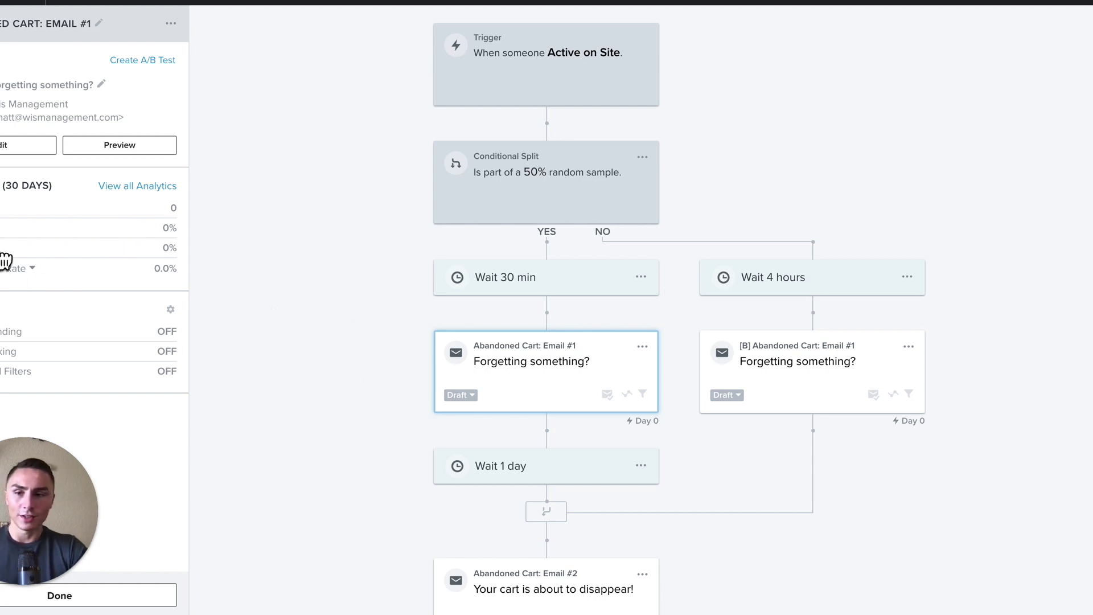
scroll(229, 350, "down", 1)
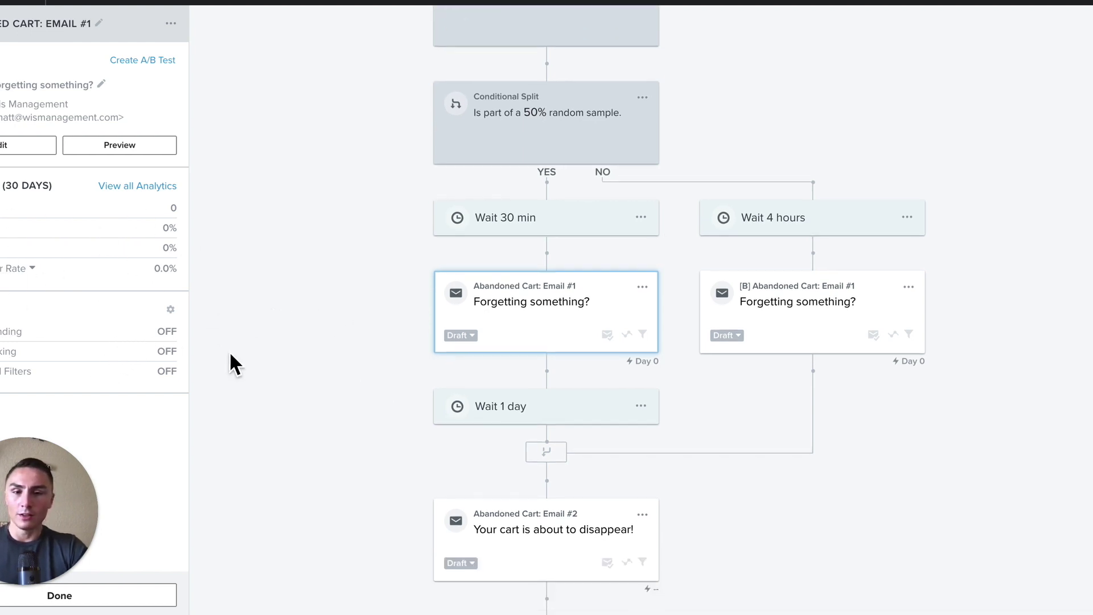
scroll(592, 246, "up", 1)
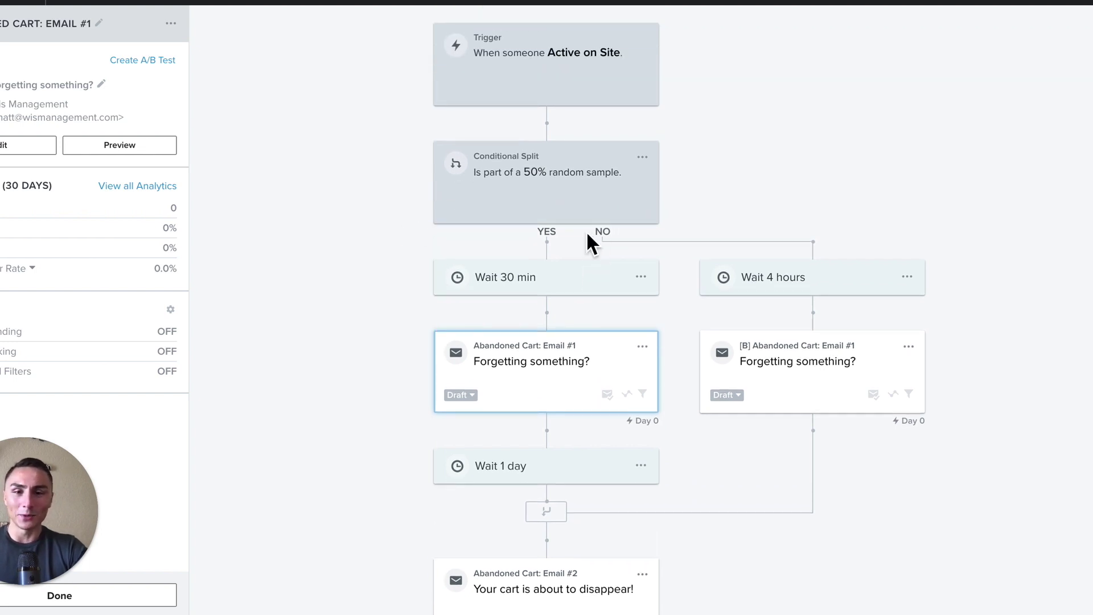
Review the conditional split's random sample settings and compare the delays and Email #1 versions on the YES and NO paths
left_click(598, 185)
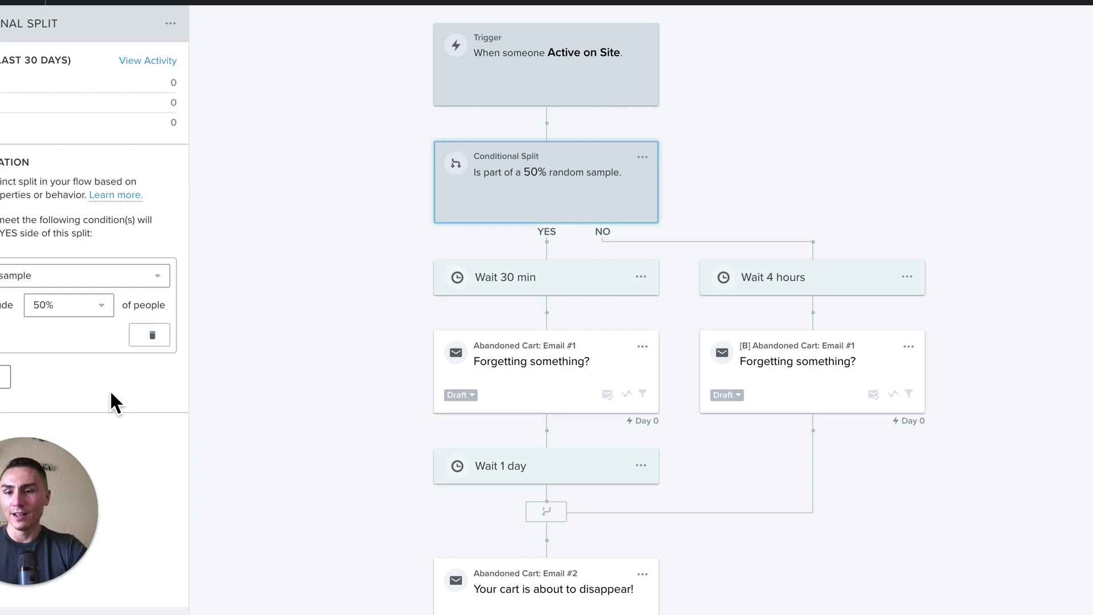
left_click(66, 276)
left_click(66, 279)
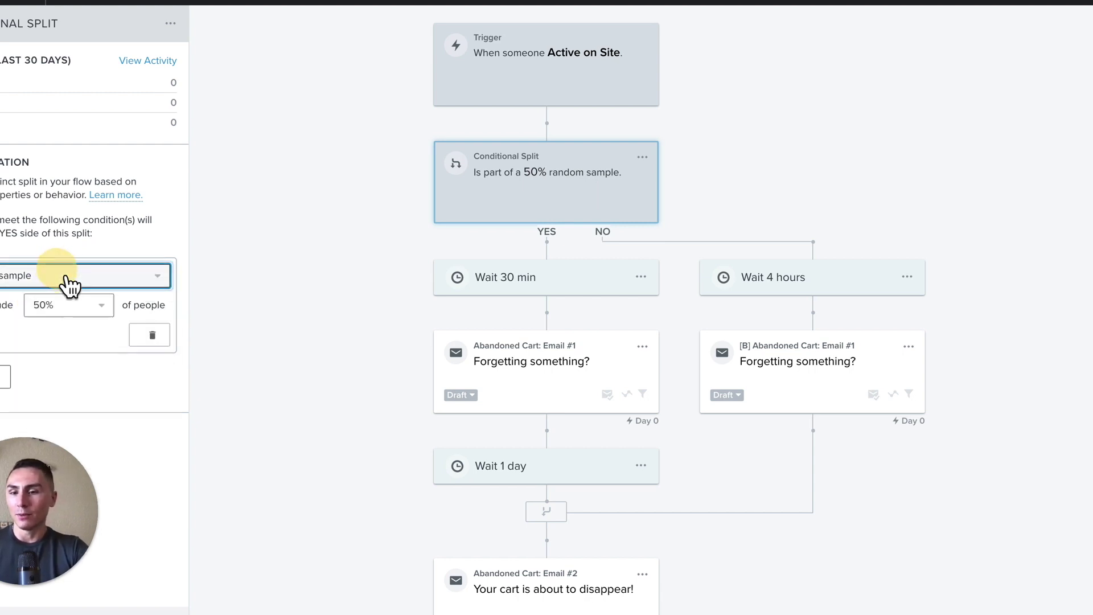
left_click(589, 289)
left_click(813, 288)
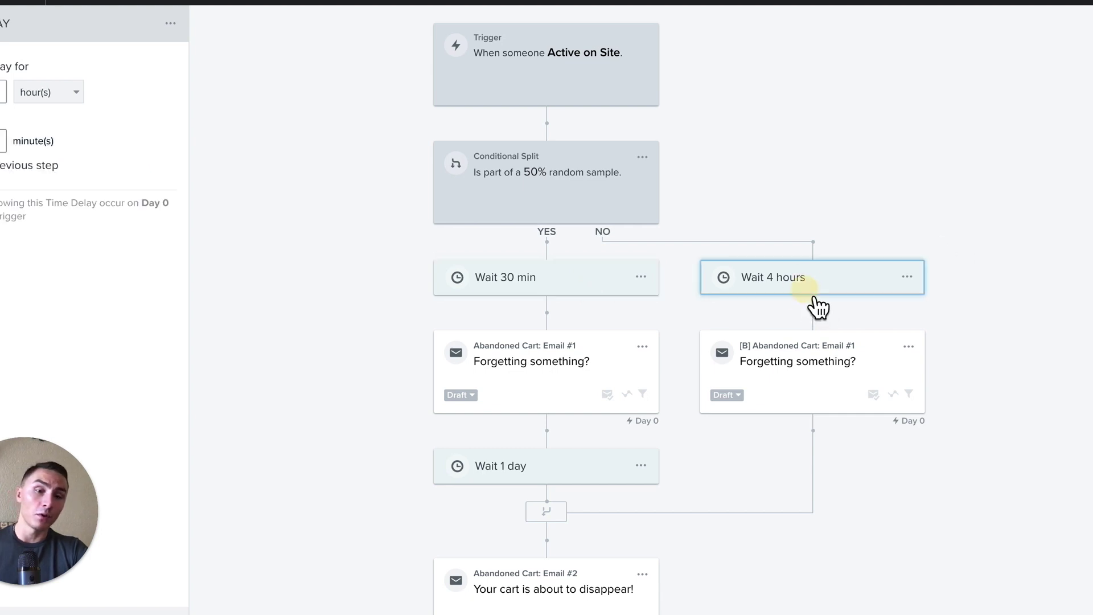
left_click(818, 387)
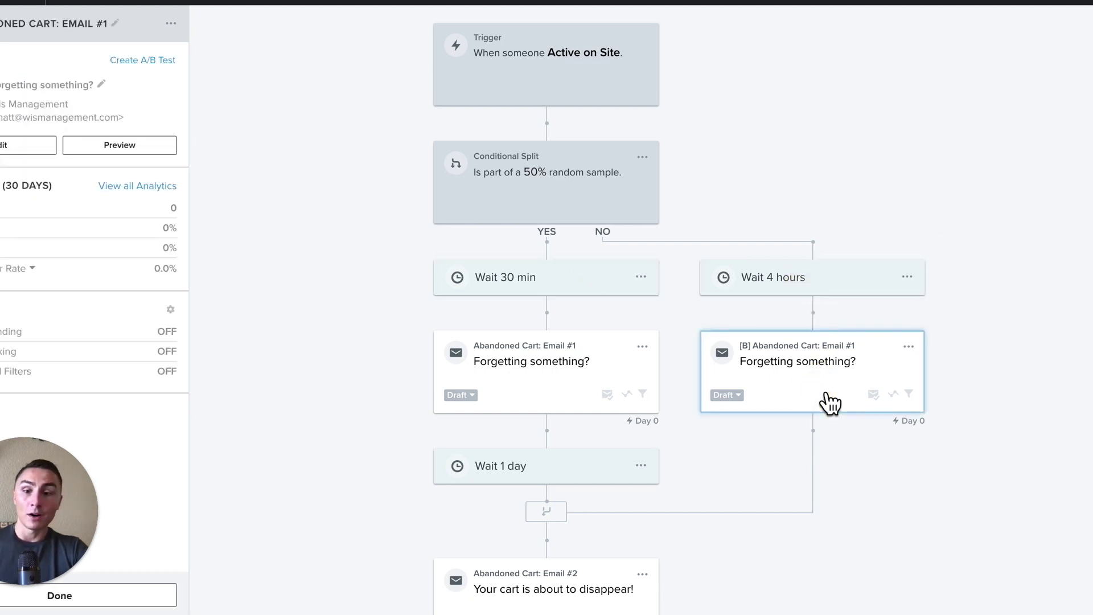
left_click(599, 366)
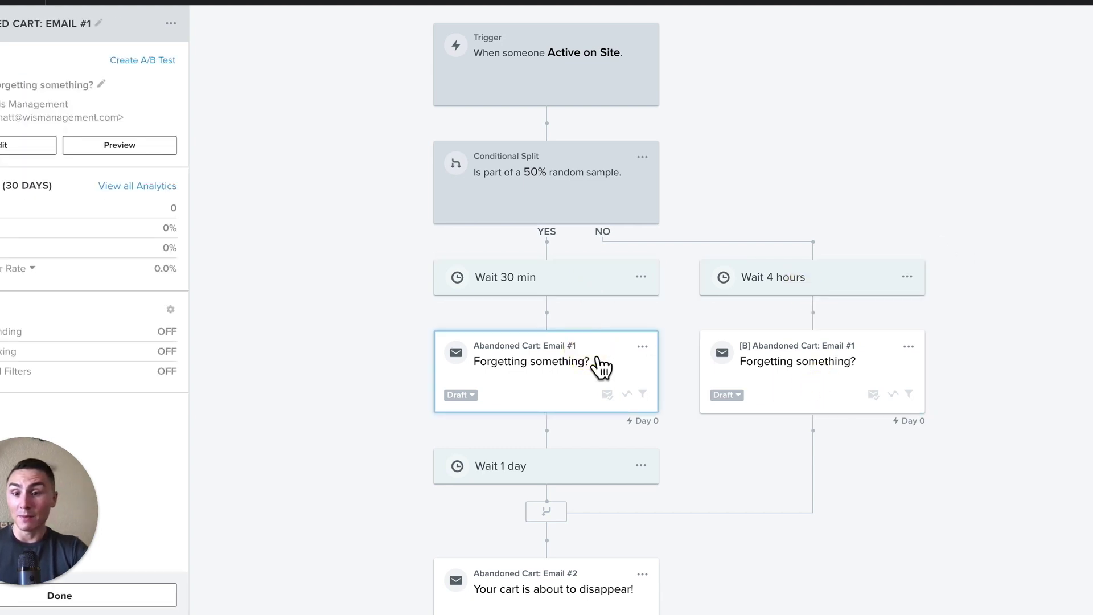
left_click(821, 406)
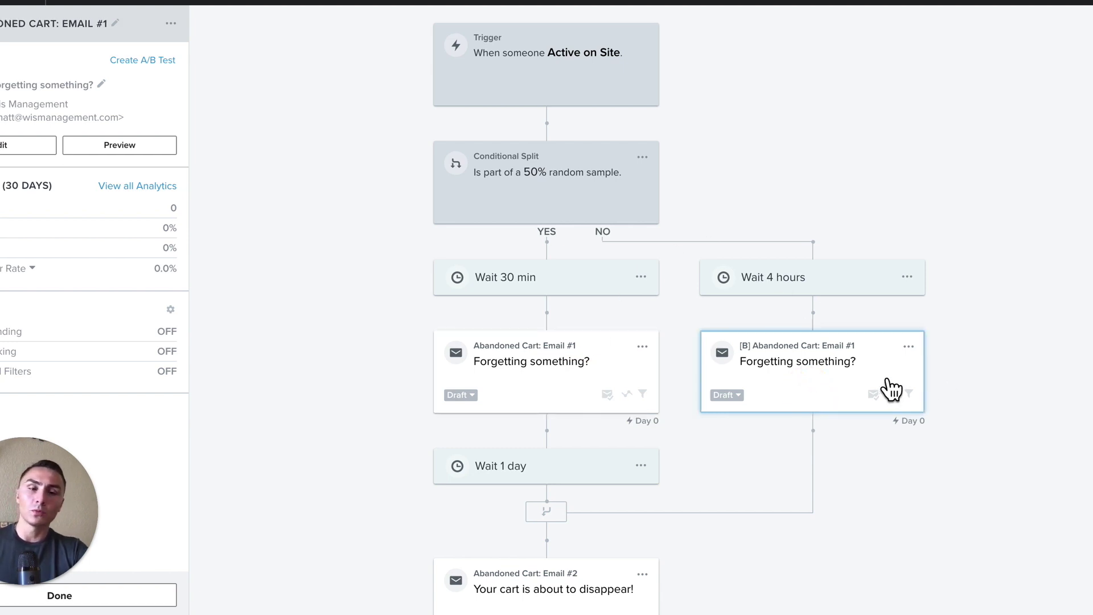
left_click(618, 359)
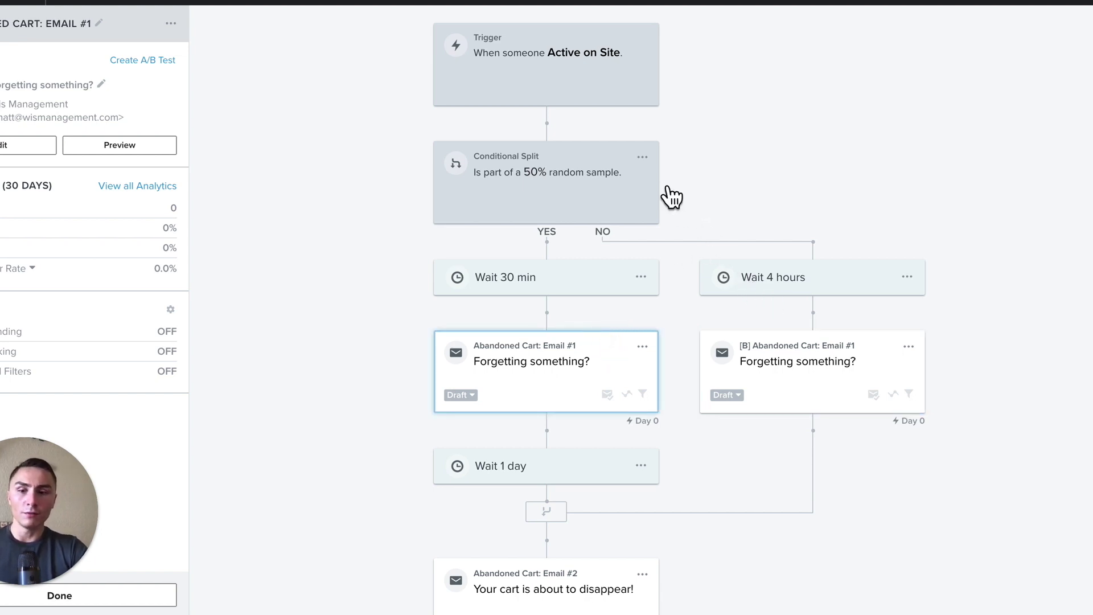
left_click(642, 157)
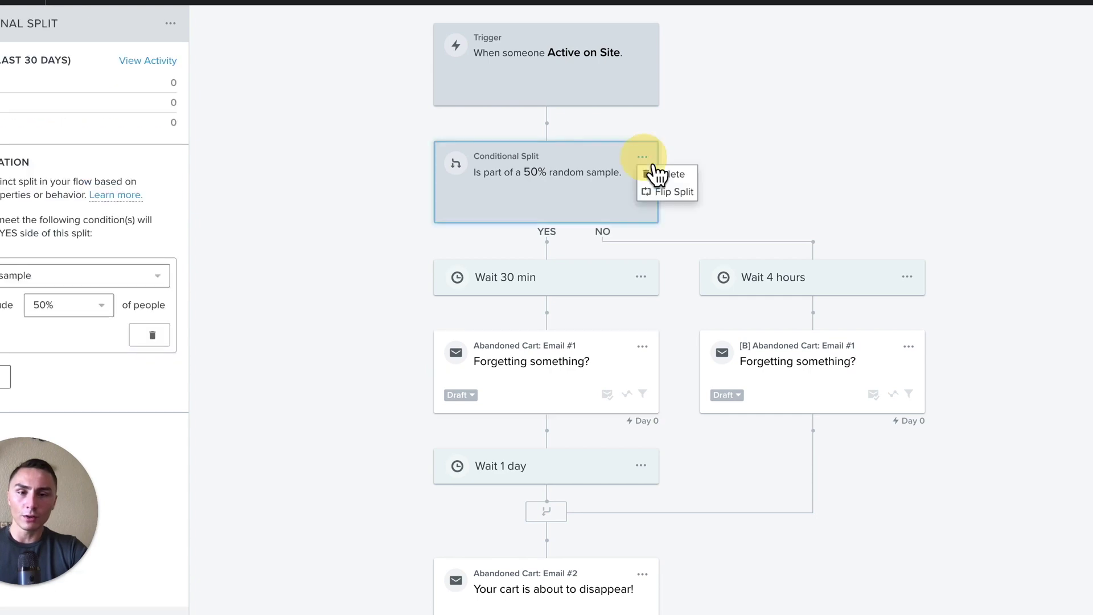
left_click(670, 175)
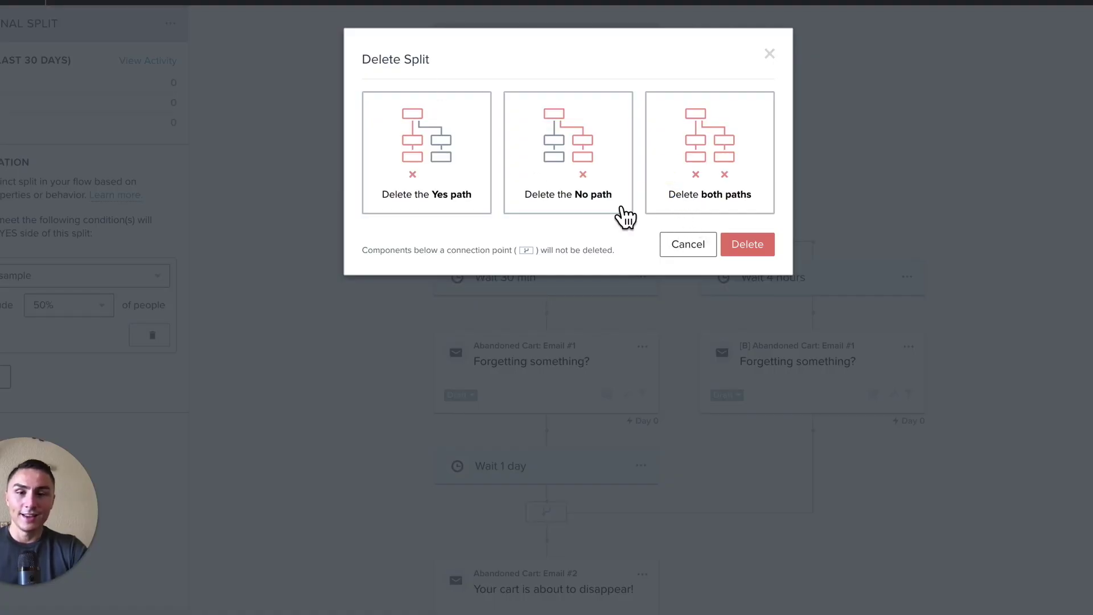
left_click(678, 245)
Examine the flow's sequence from the conditional split through abandoned cart Email #4
scroll(686, 388, "down", 5)
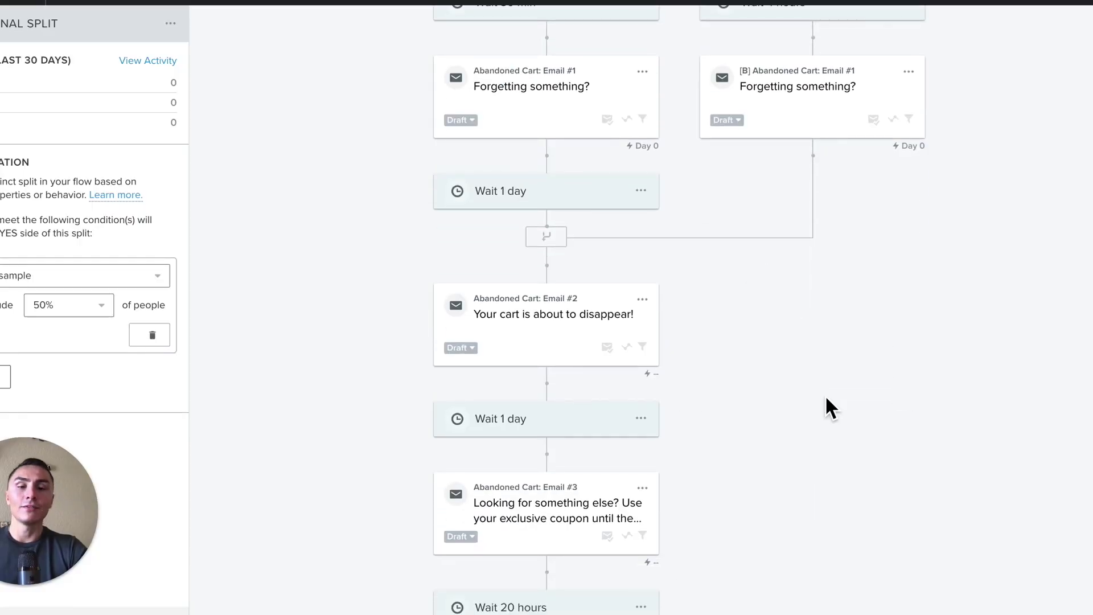
scroll(664, 278, "down", 3)
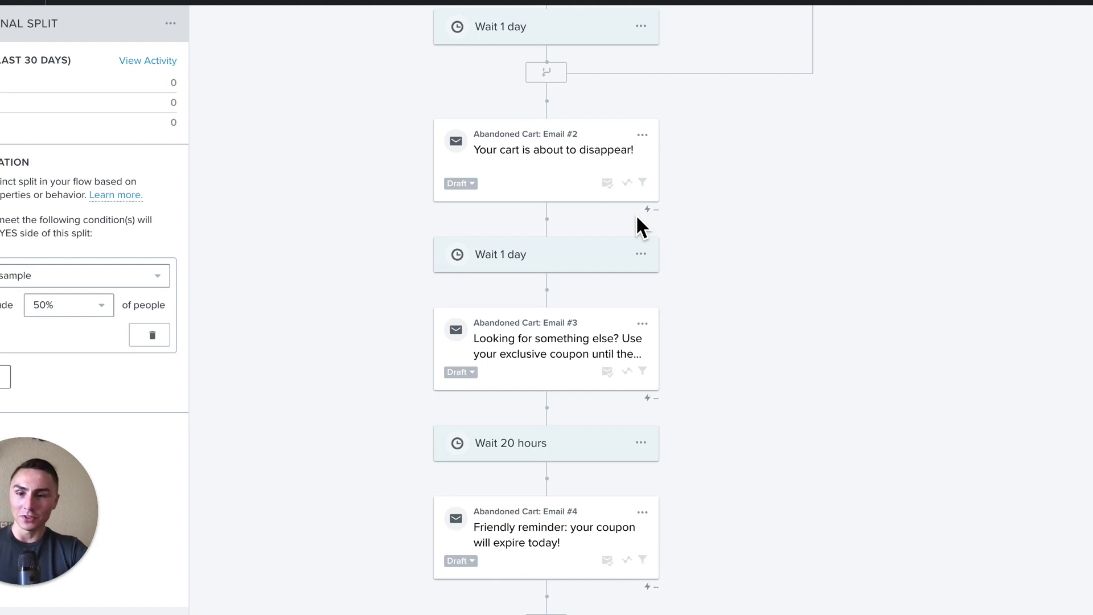
scroll(636, 214, "up", 5)
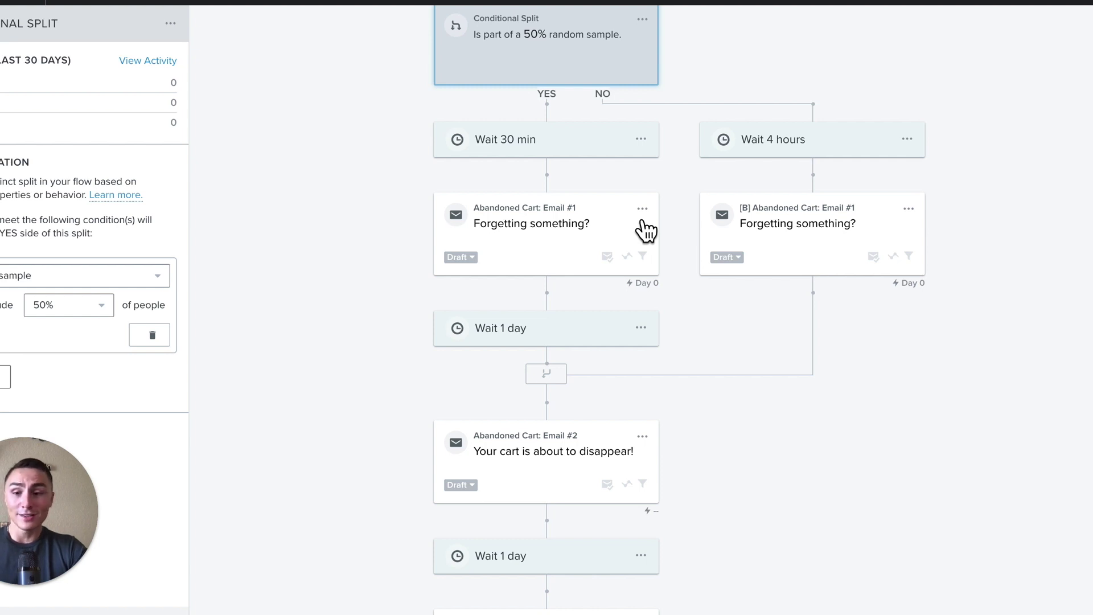
scroll(645, 231, "up", 3)
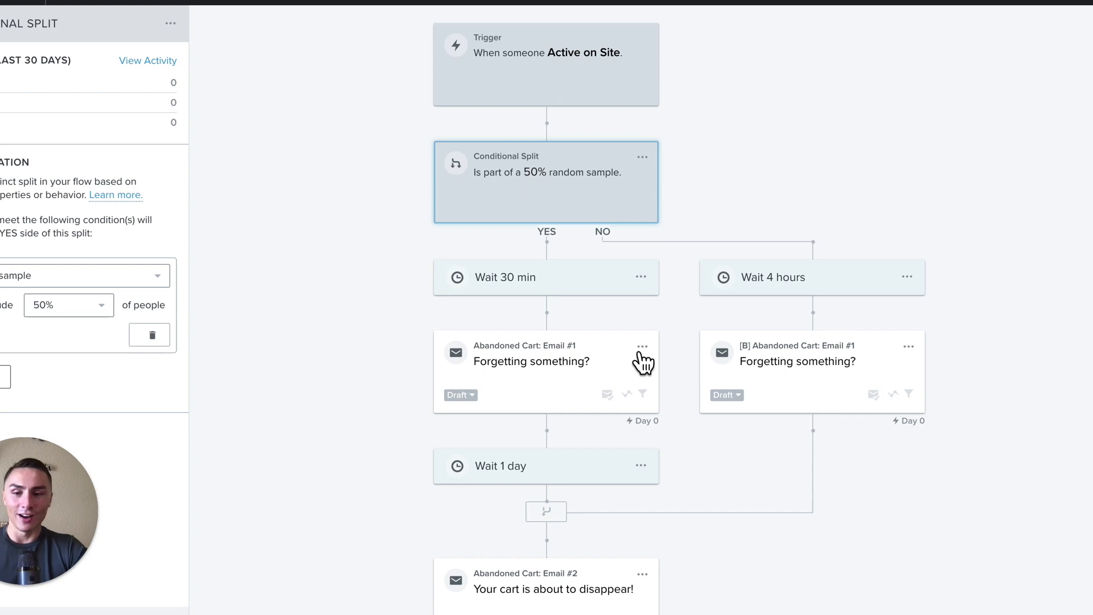
scroll(643, 362, "down", 10)
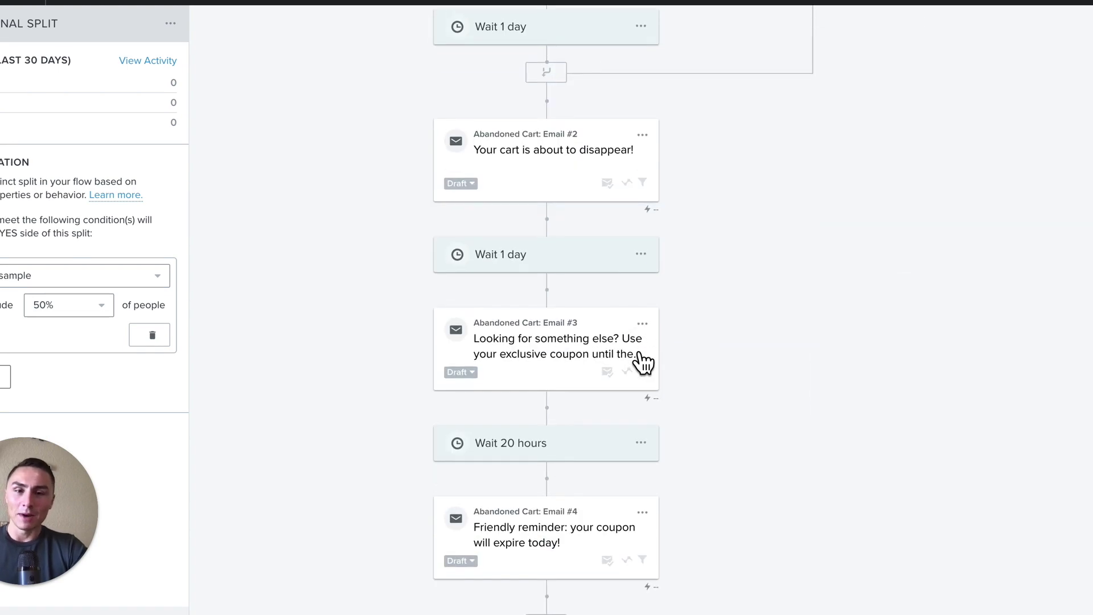
scroll(609, 200, "up", 10)
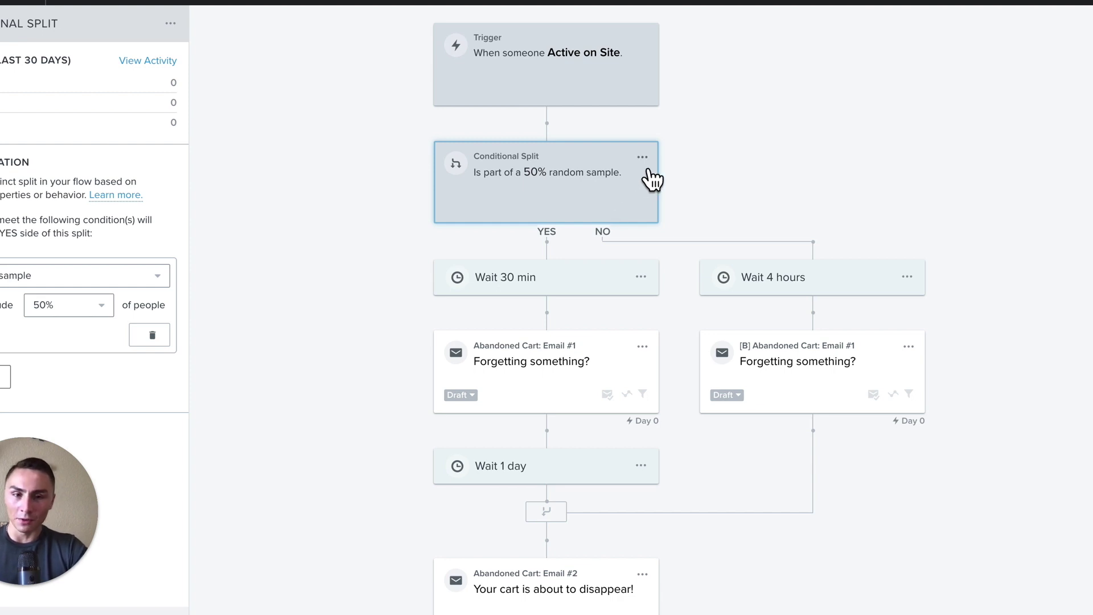
Move the 4-hour delay and the [B] Abandoned Cart: Email #1 from the NO path to directly below the trigger, above the conditional split
left_click(766, 381)
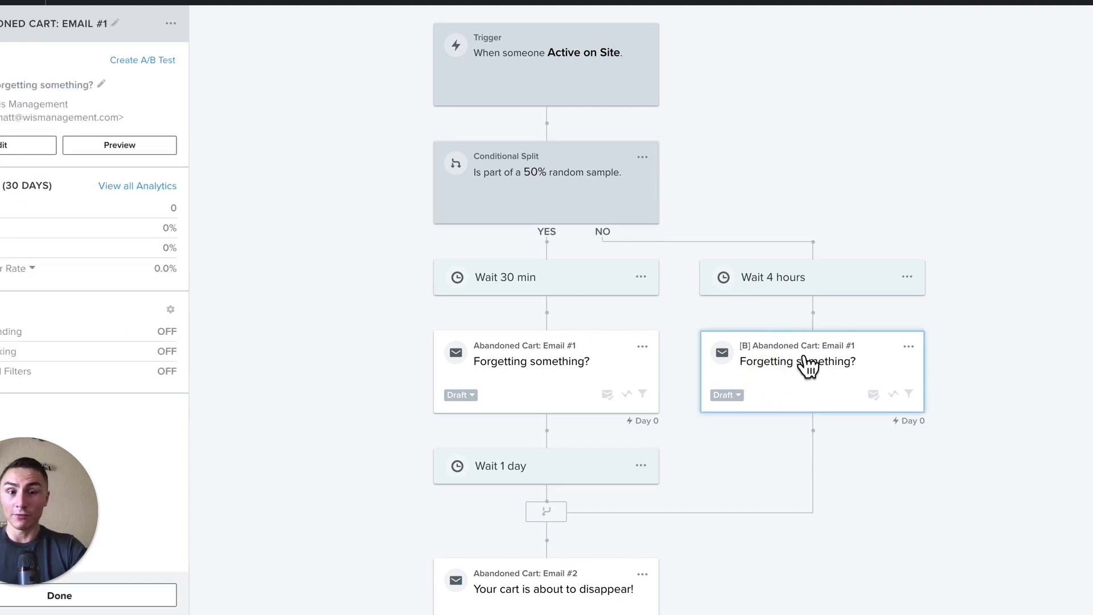
left_click_drag(791, 285, 586, 131)
left_click_drag(800, 410, 555, 224)
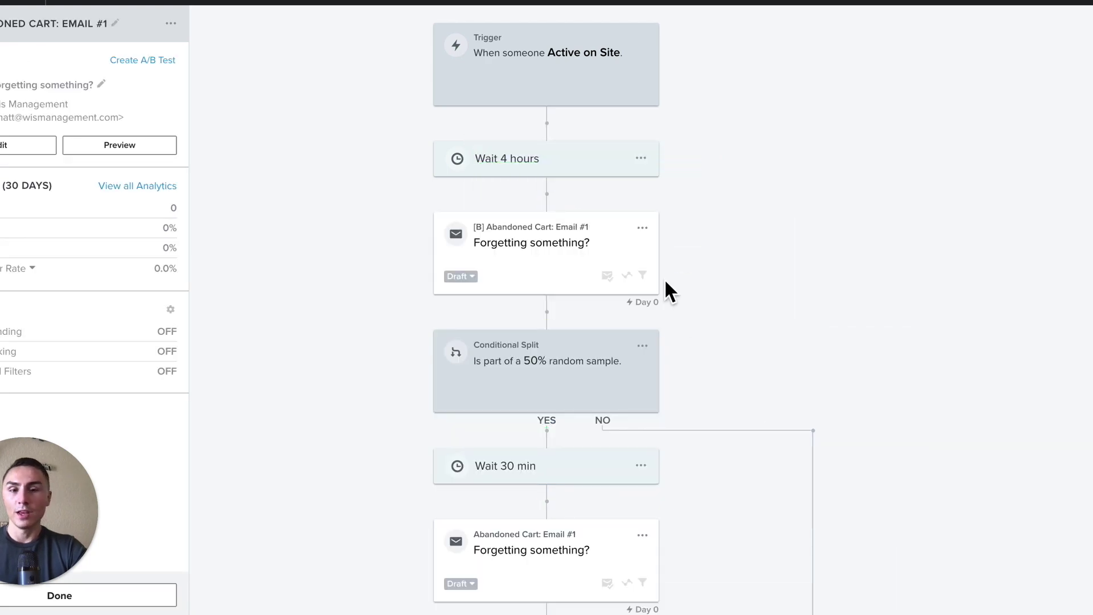
Review the rearranged flow from the trigger through the conditional split and down to the follow-up emails
scroll(605, 487, "down", 2)
scroll(616, 518, "down", 10)
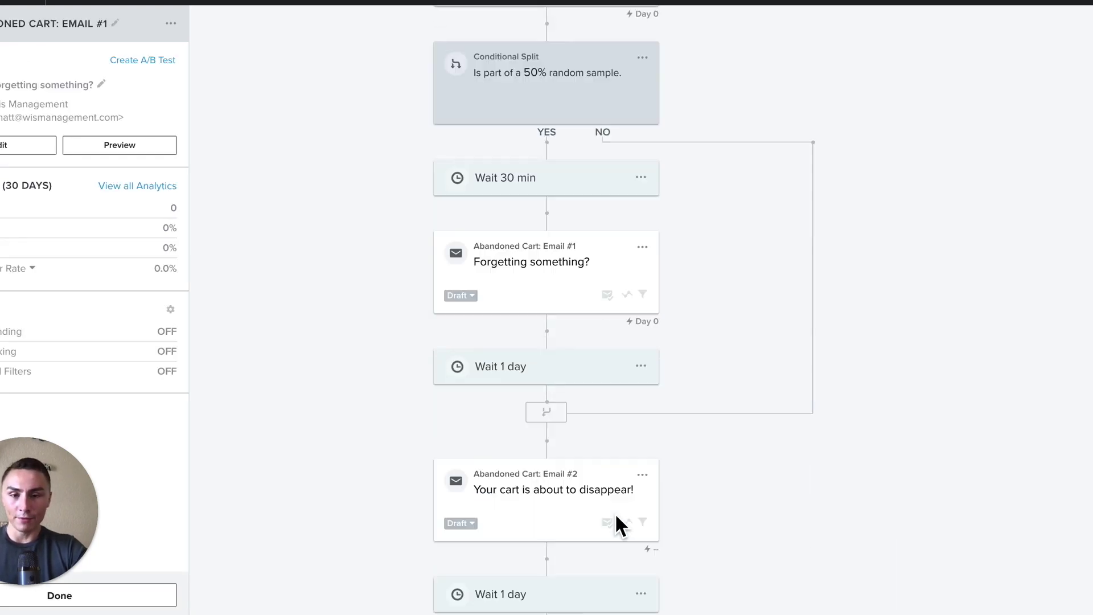
scroll(666, 169, "up", 10)
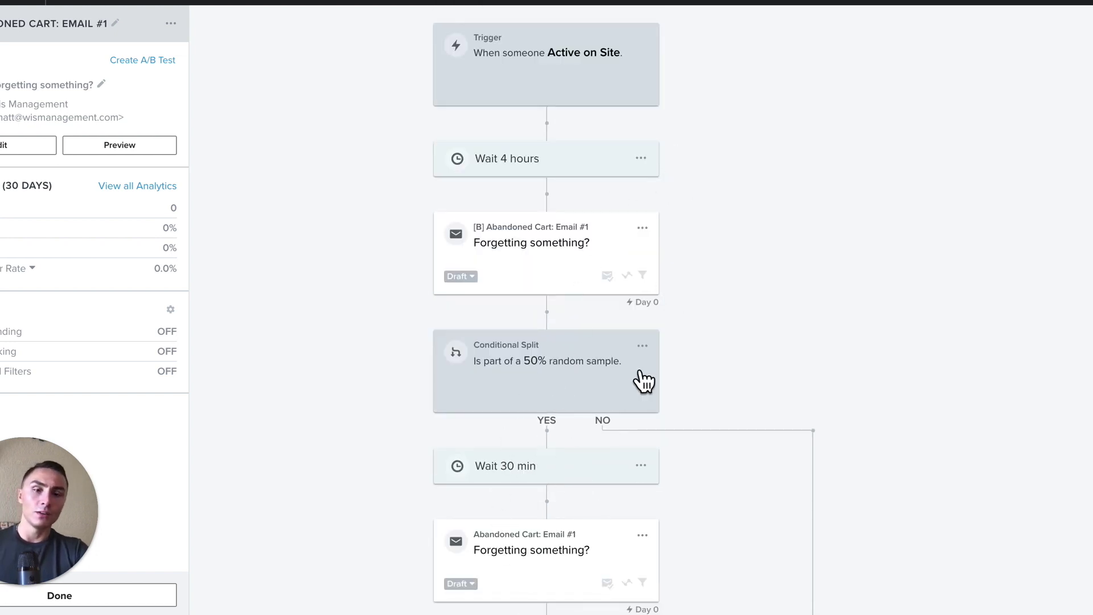
scroll(593, 273, "down", 4)
scroll(593, 274, "up", 2)
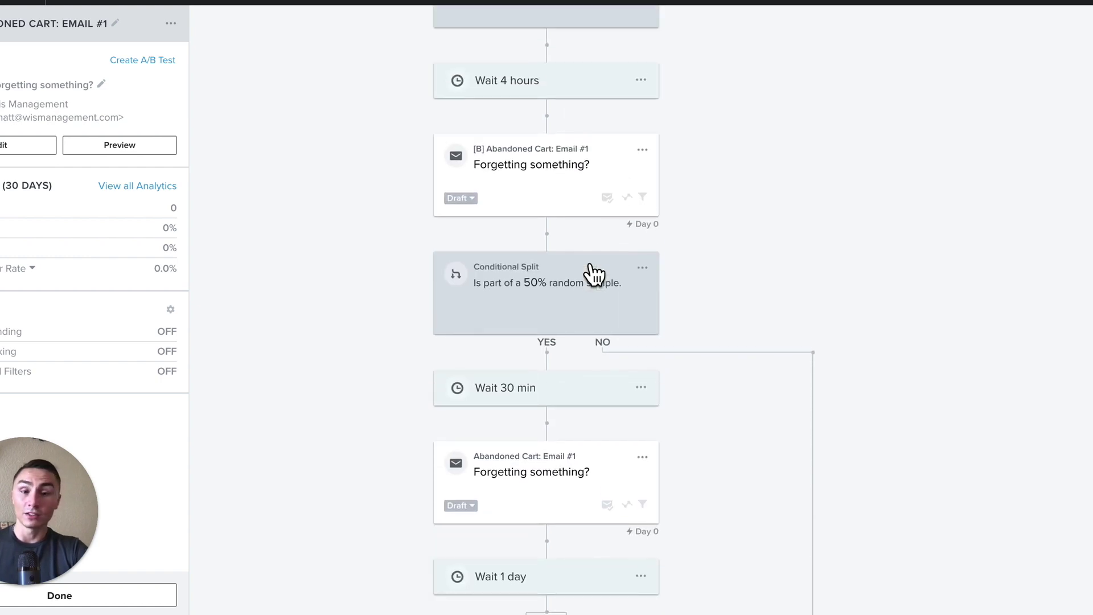
scroll(644, 408, "down", 8)
scroll(644, 407, "up", 8)
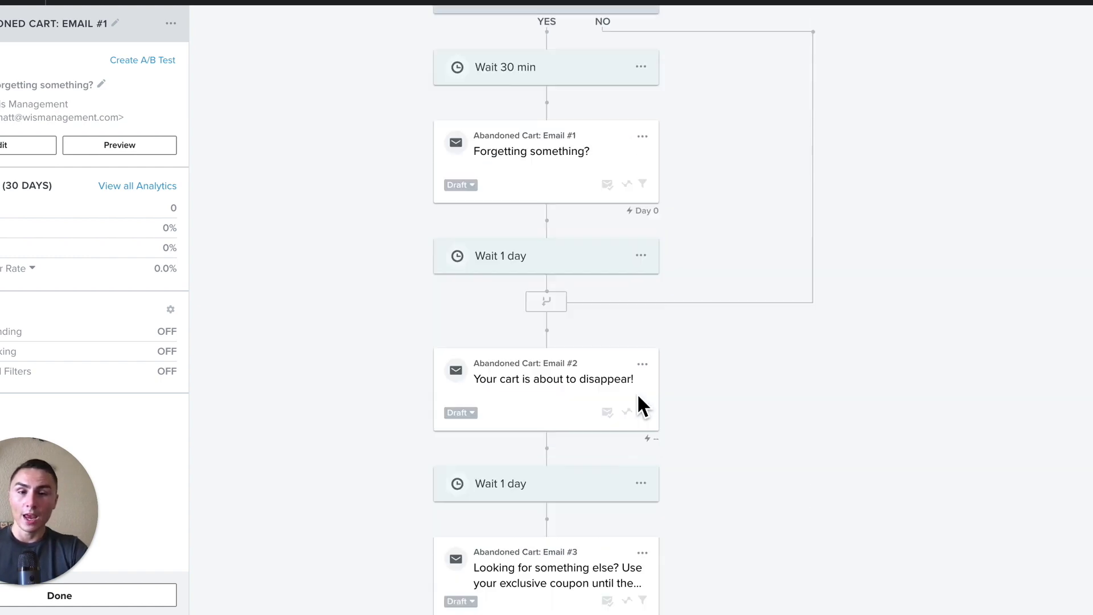
Change the conditional split's condition type from a random sample to what someone has done (or not done)
left_click(581, 372)
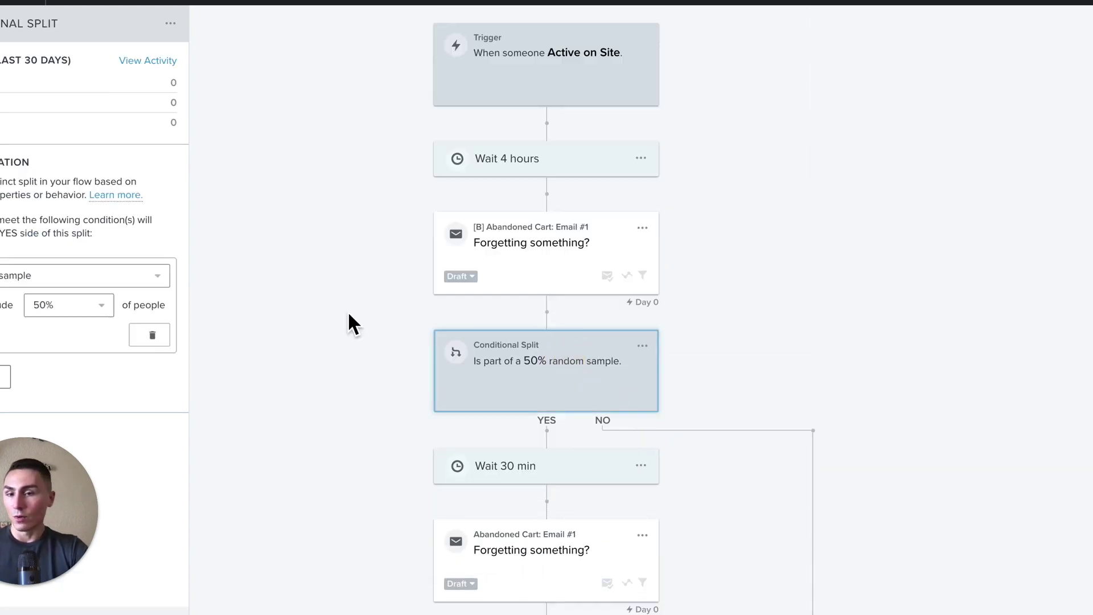
left_click(122, 285)
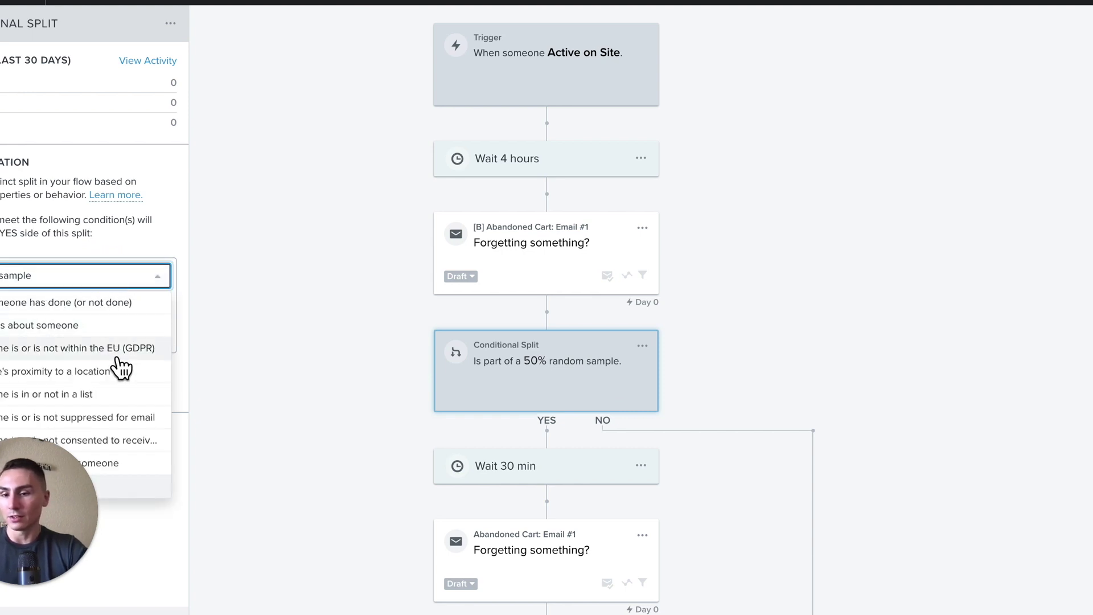
left_click(135, 318)
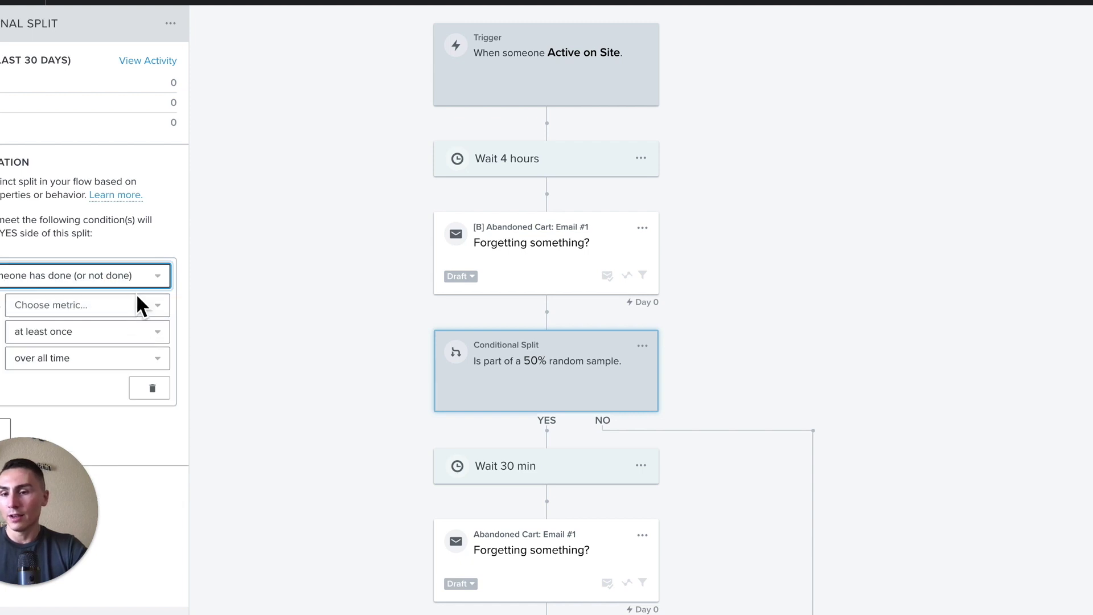
Find and choose Active on Site as the metric for the split's condition
left_click(129, 309)
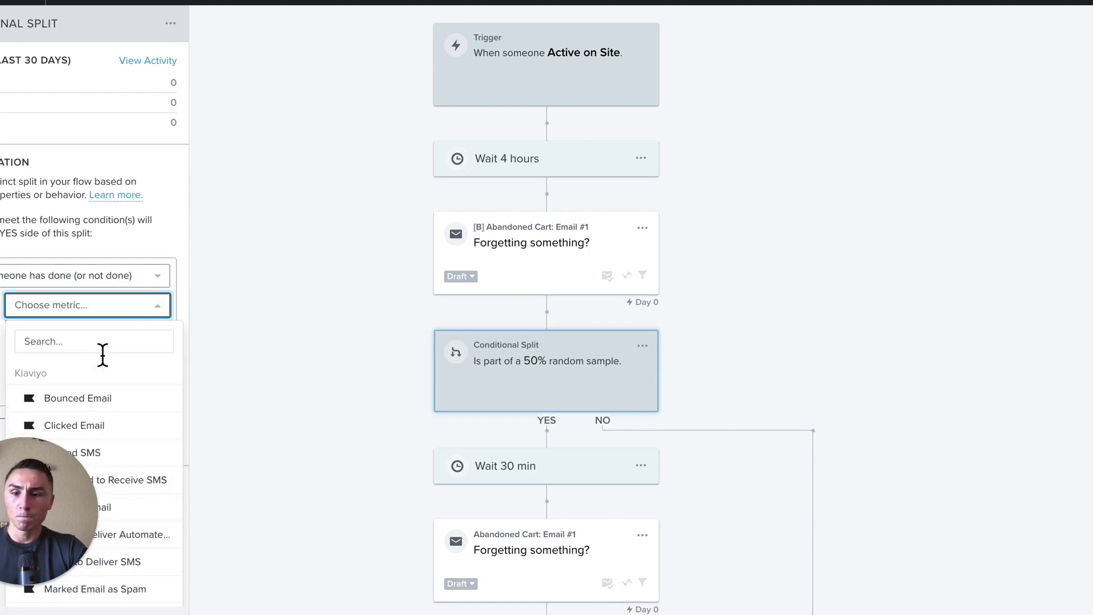
scroll(151, 473, "down", 2)
scroll(135, 398, "up", 2)
left_click(133, 314)
left_click(132, 314)
left_click(112, 341)
type("act")
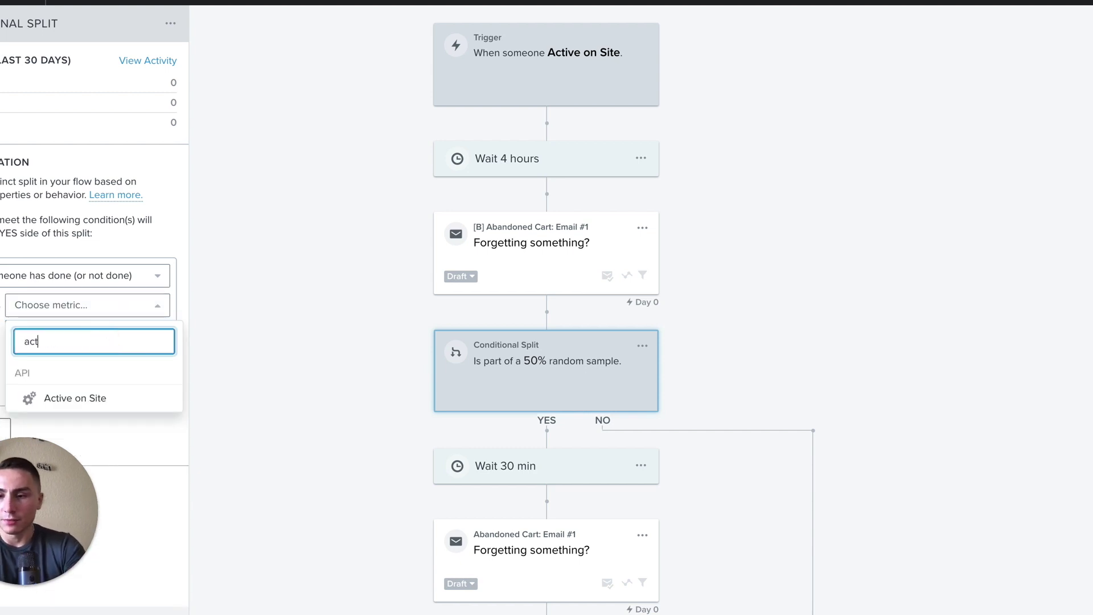
key("BackSpace")
key("BackSpace")
type("cti")
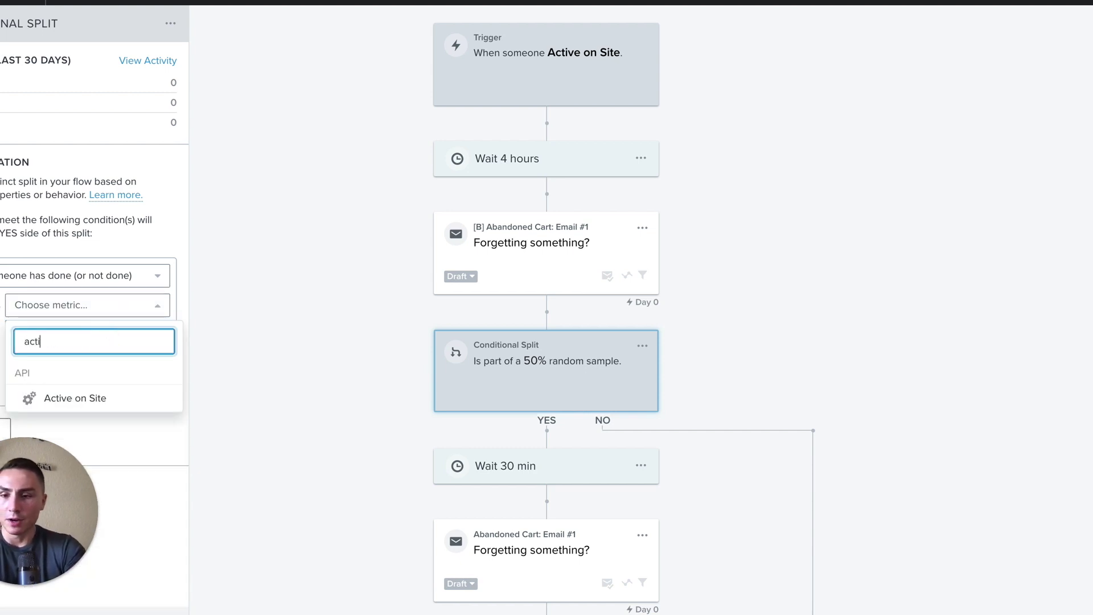
left_click(116, 400)
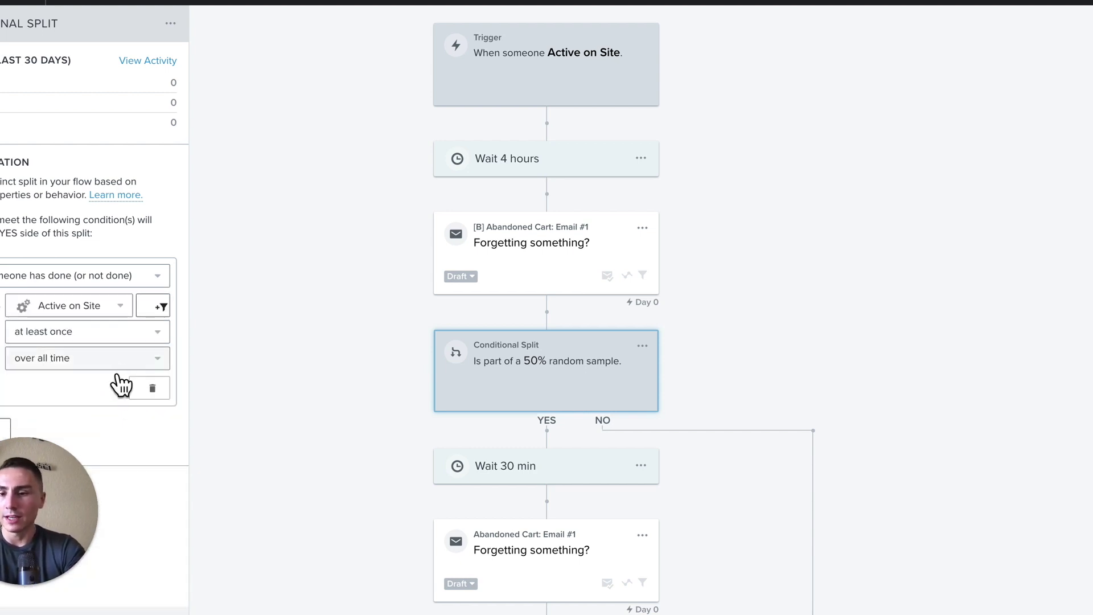
Try to add a property filter to the Active on Site condition, and leave the conditional split's settings without saving
left_click(112, 336)
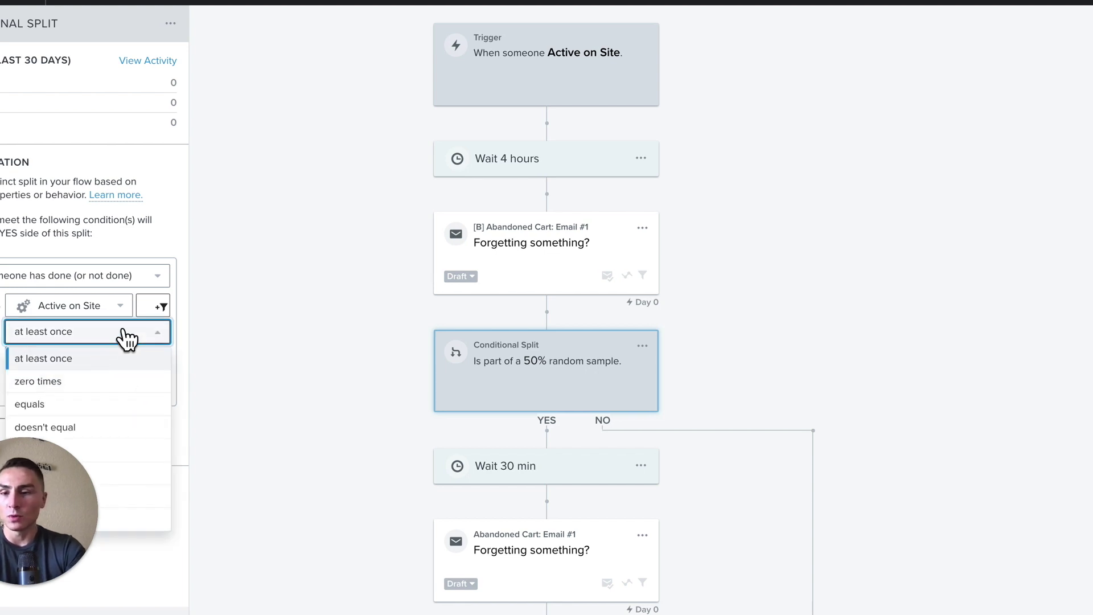
left_click(126, 311)
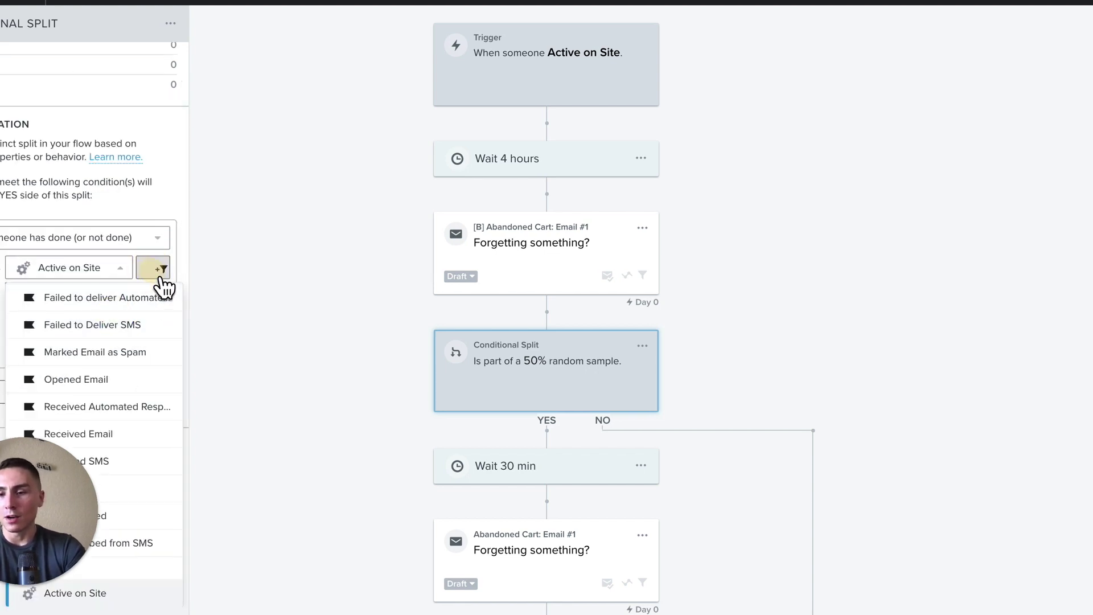
left_click(153, 307)
left_click(143, 339)
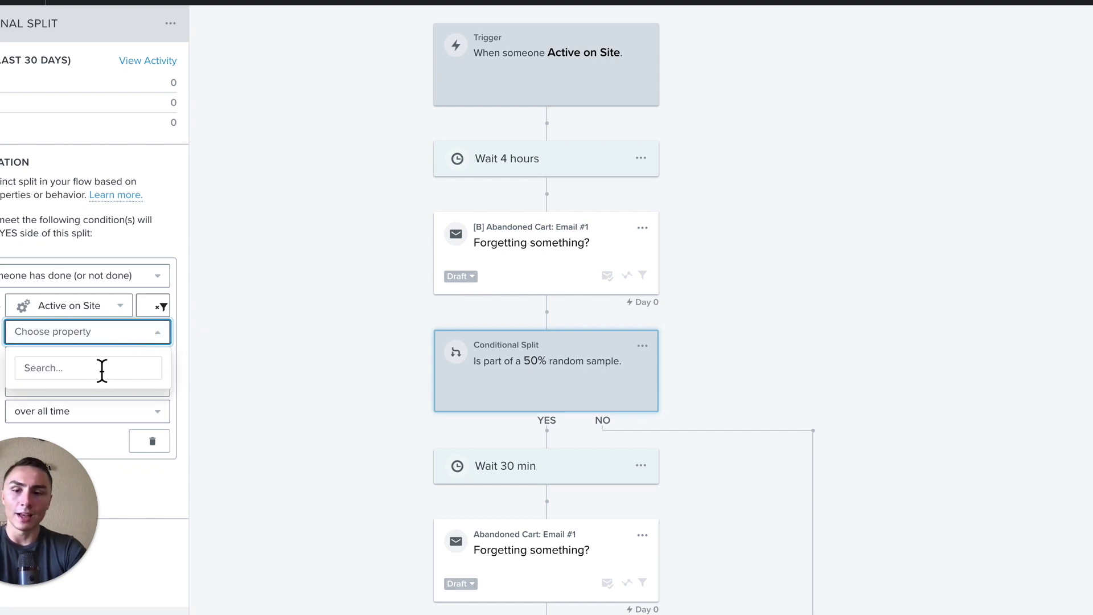
left_click(139, 504)
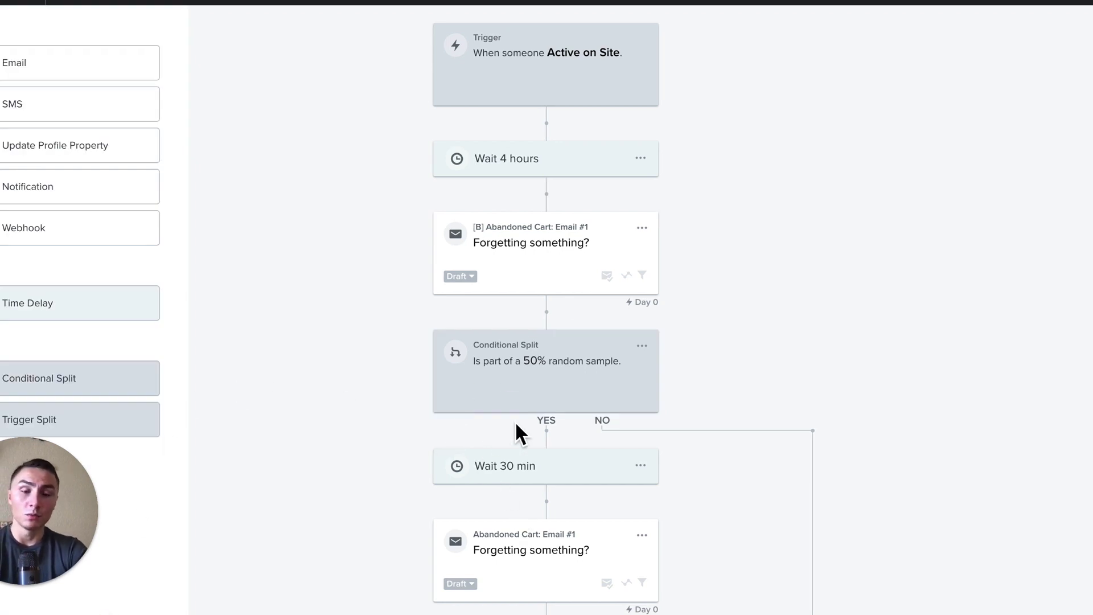
Review the branch below the conditional split, and check the settings of the 4-hour delay under the trigger
scroll(515, 421, "down", 2)
scroll(514, 421, "down", 2)
scroll(514, 421, "up", 3)
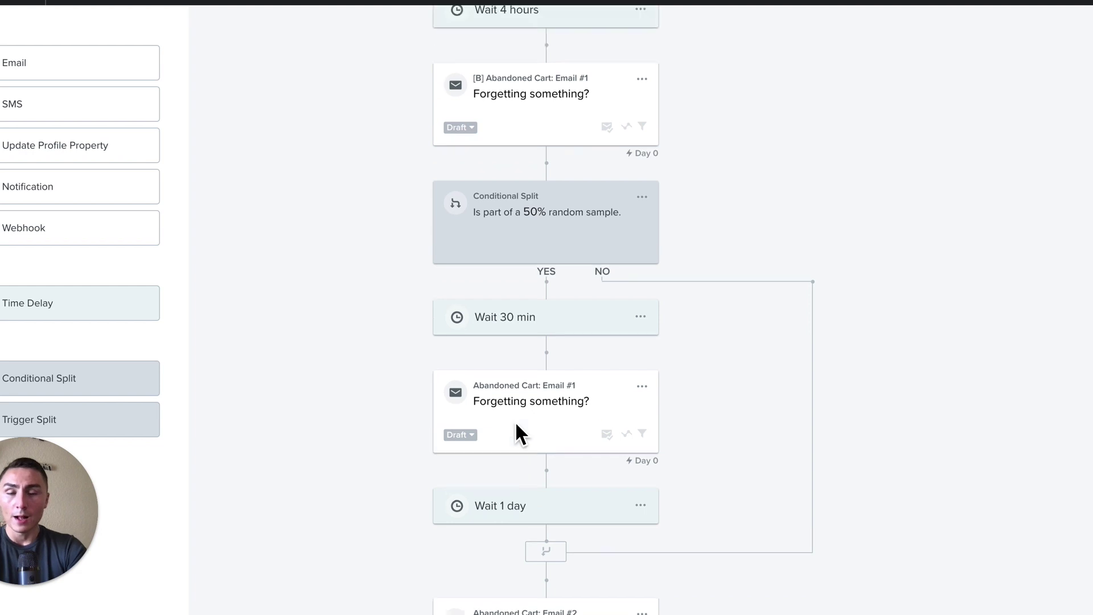
left_click(538, 172)
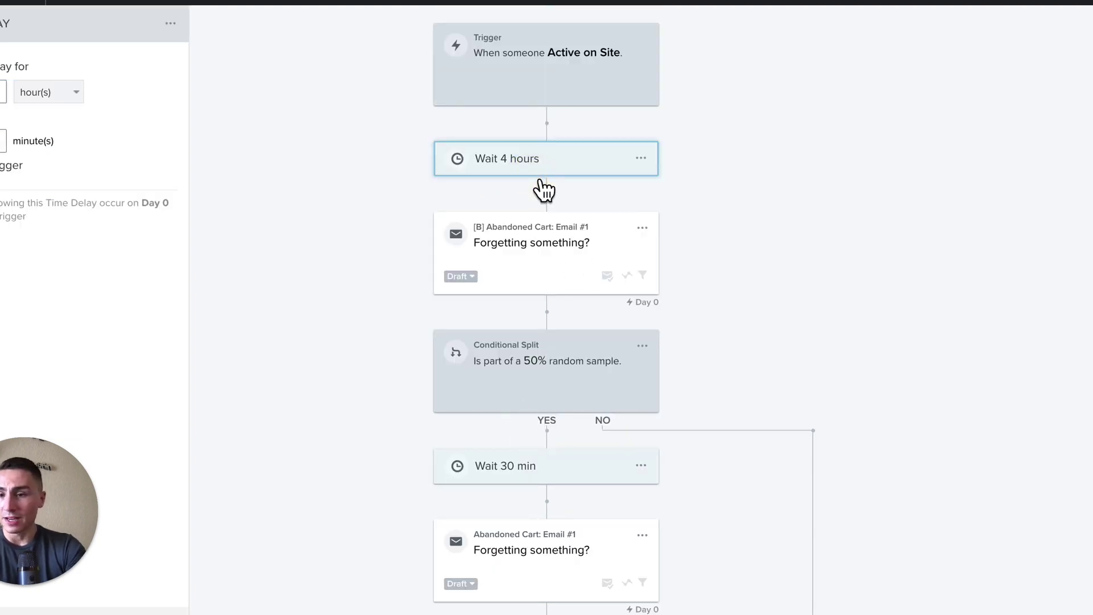
left_click(94, 609)
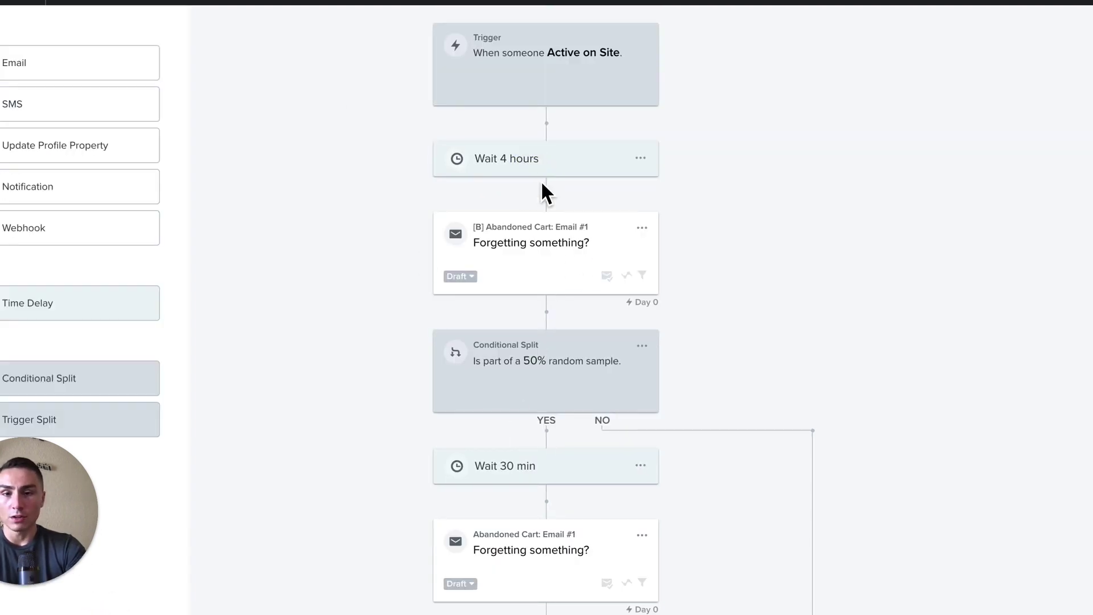
Insert a new time delay directly below the trigger and enable waiting until specific days of the week
left_click_drag(97, 324, 531, 132)
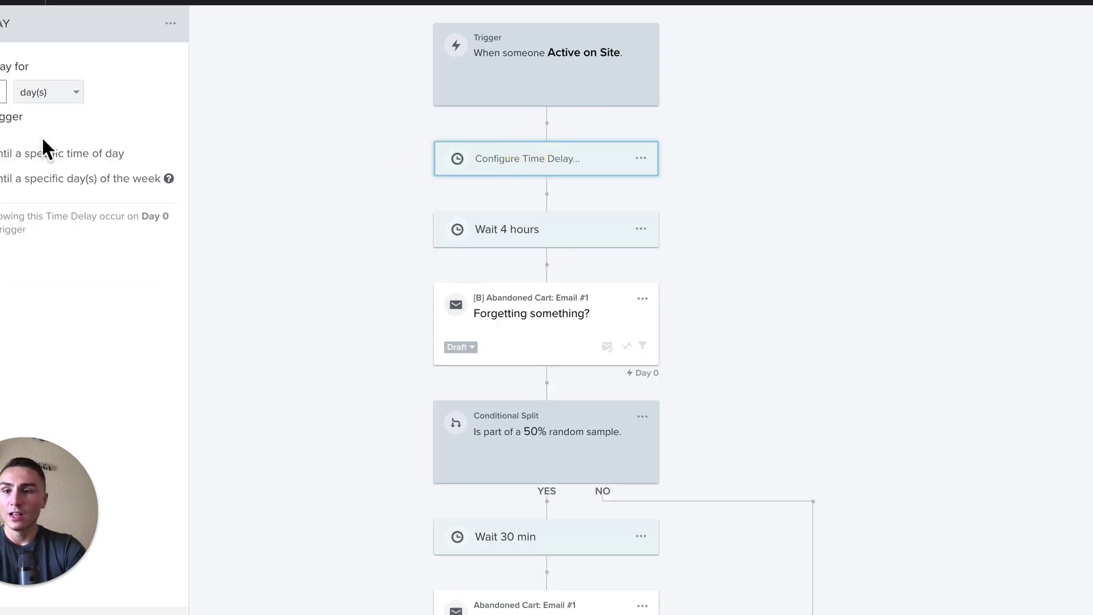
left_click(6, 153)
left_click(6, 179)
left_click(54, 153)
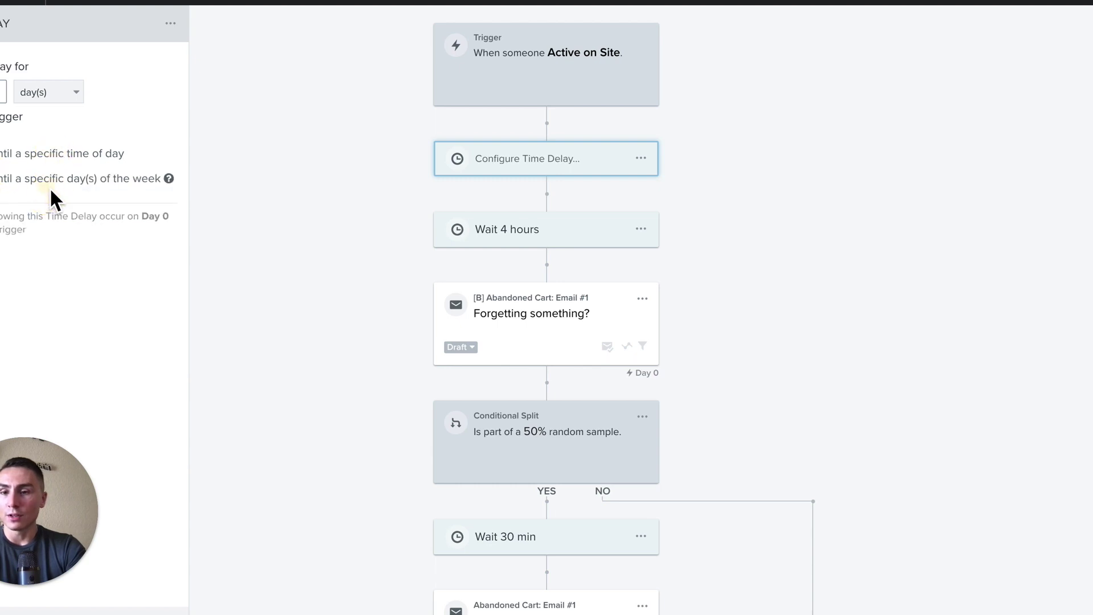
left_click(50, 189)
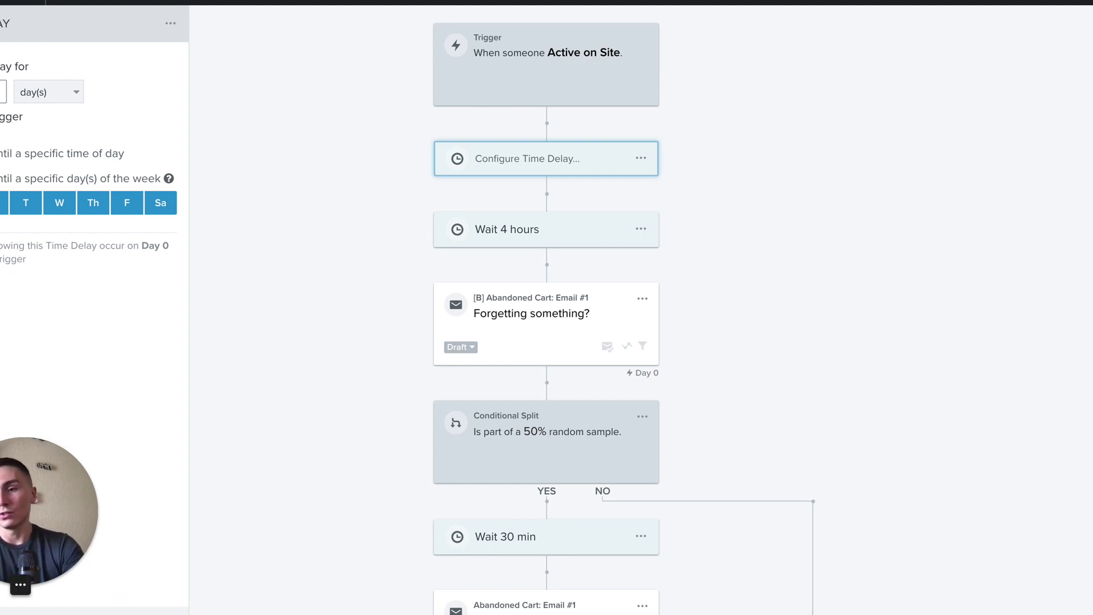
Deselect Monday, Wednesday and Friday in the new delay's allowed weekdays, and select all three days again
left_click(4, 205)
left_click(52, 211)
left_click(128, 212)
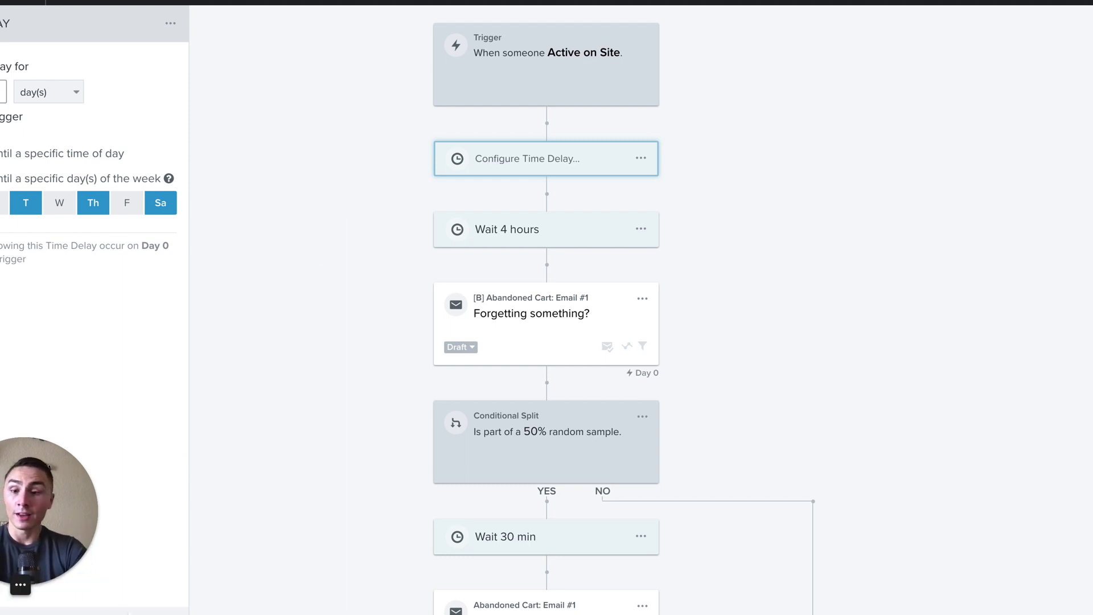
left_click(129, 207)
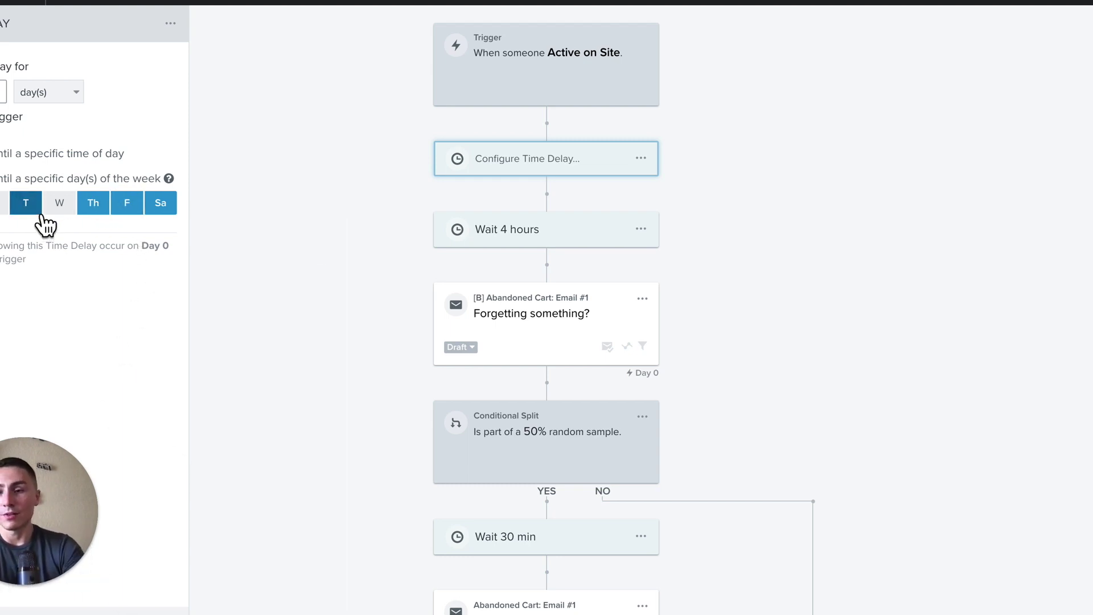
left_click(63, 210)
left_click(6, 205)
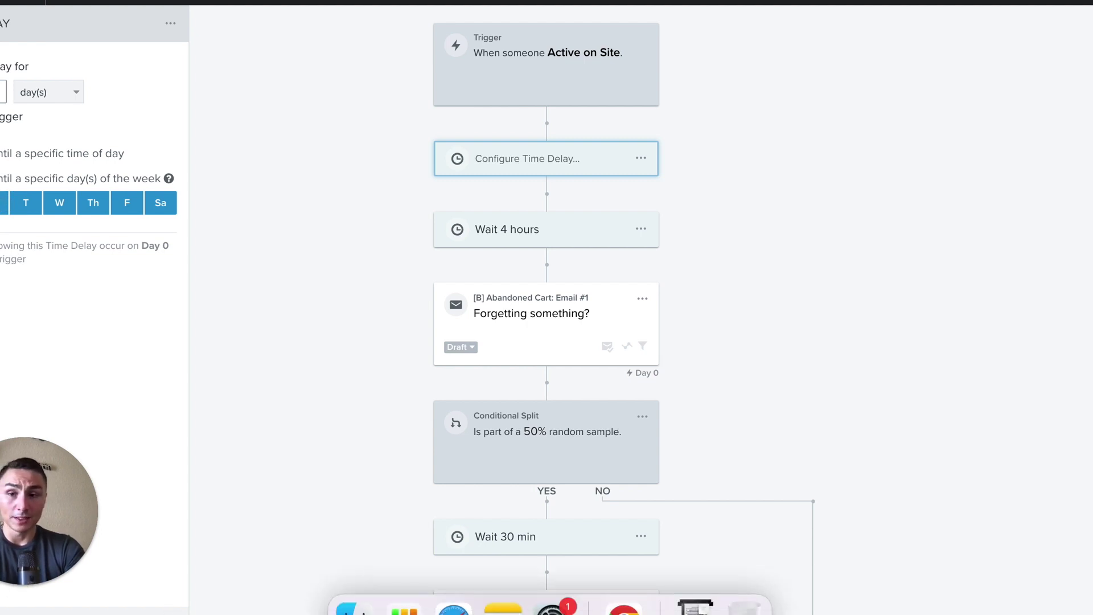
Delete the unconfigured time delay directly below the trigger
key("Escape")
left_click(641, 159)
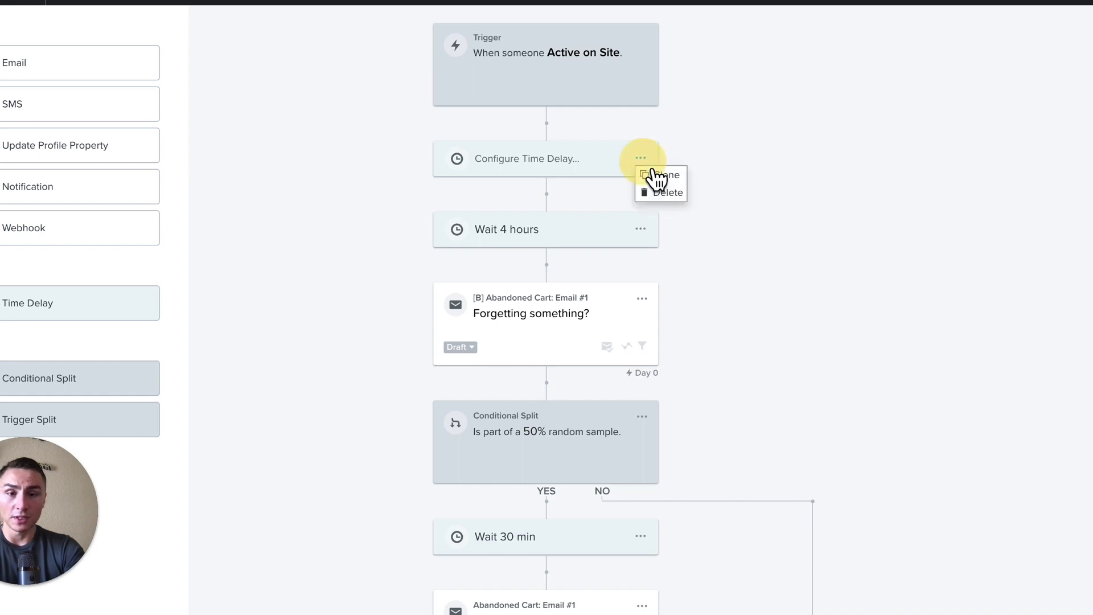
left_click(665, 194)
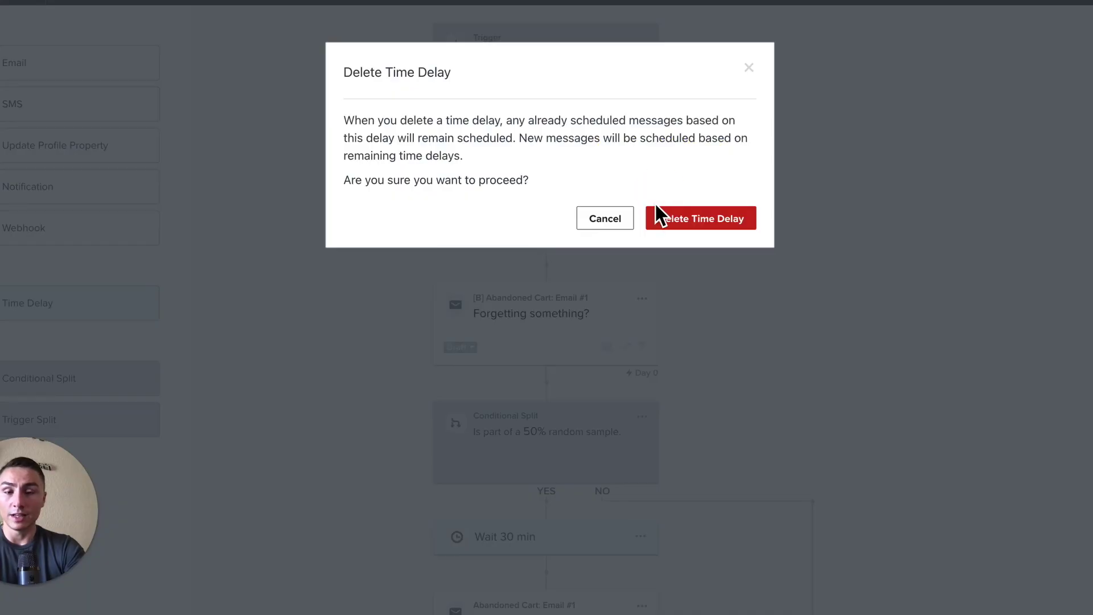
left_click(660, 223)
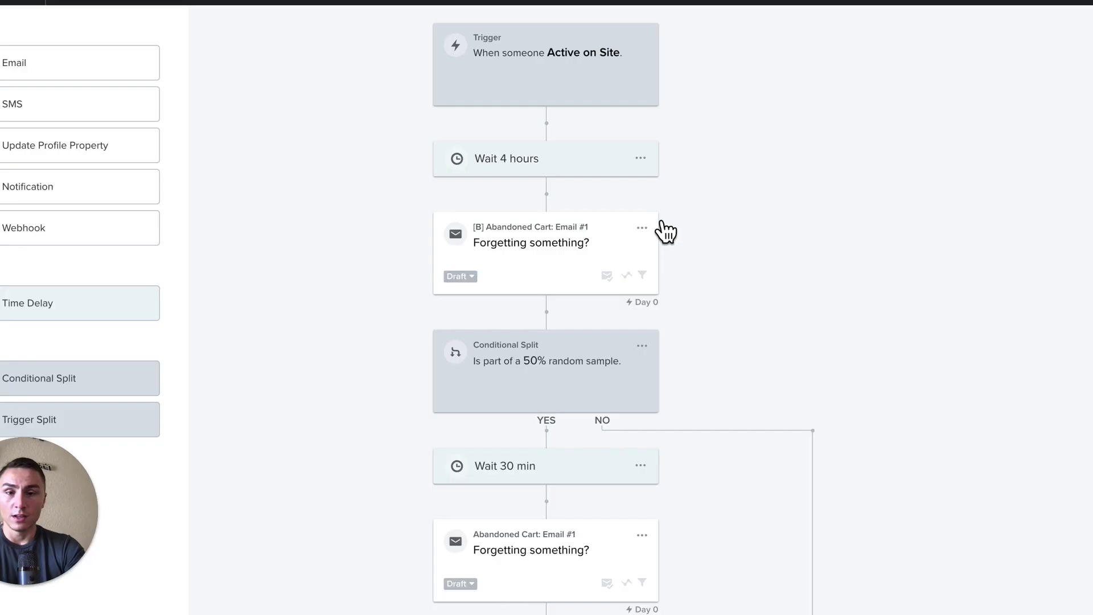
Check the 4-hour delay's settings and review the delays between the emails down to Abandoned Cart: Email #3
left_click(504, 171)
scroll(530, 312, "down", 7)
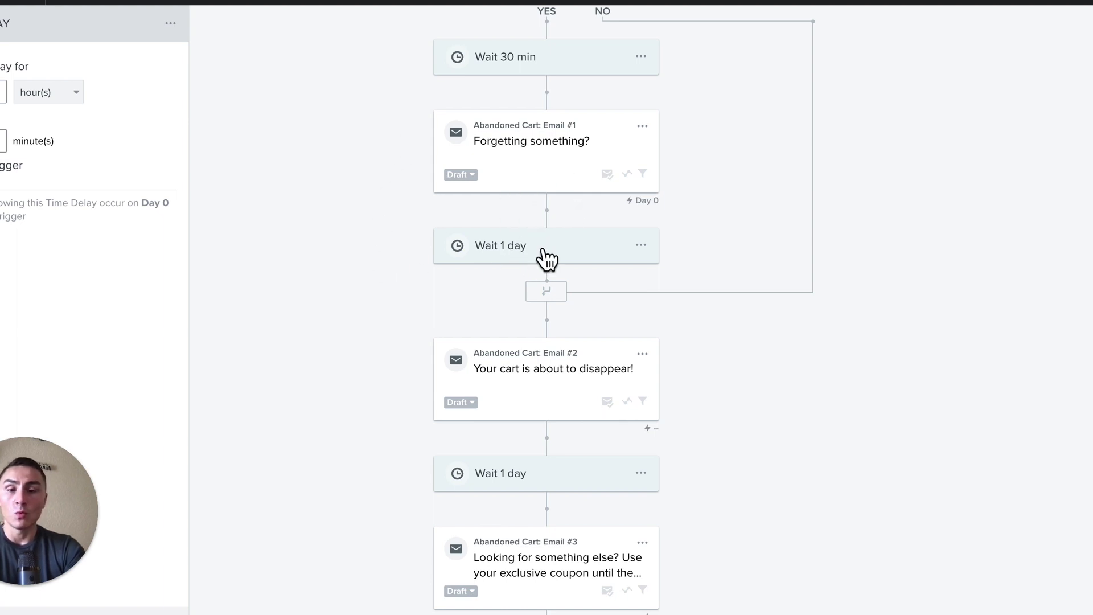
scroll(589, 433, "up", 5)
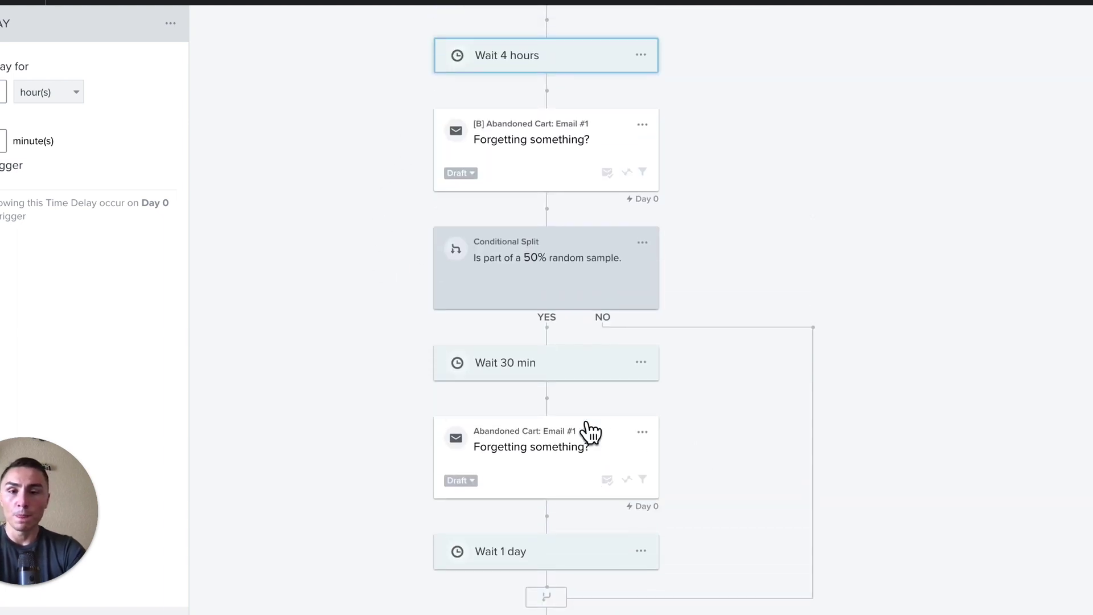
scroll(589, 433, "up", 2)
Open the Active on Site trigger's setup and try to add a trigger filter with an equals condition
left_click(566, 104)
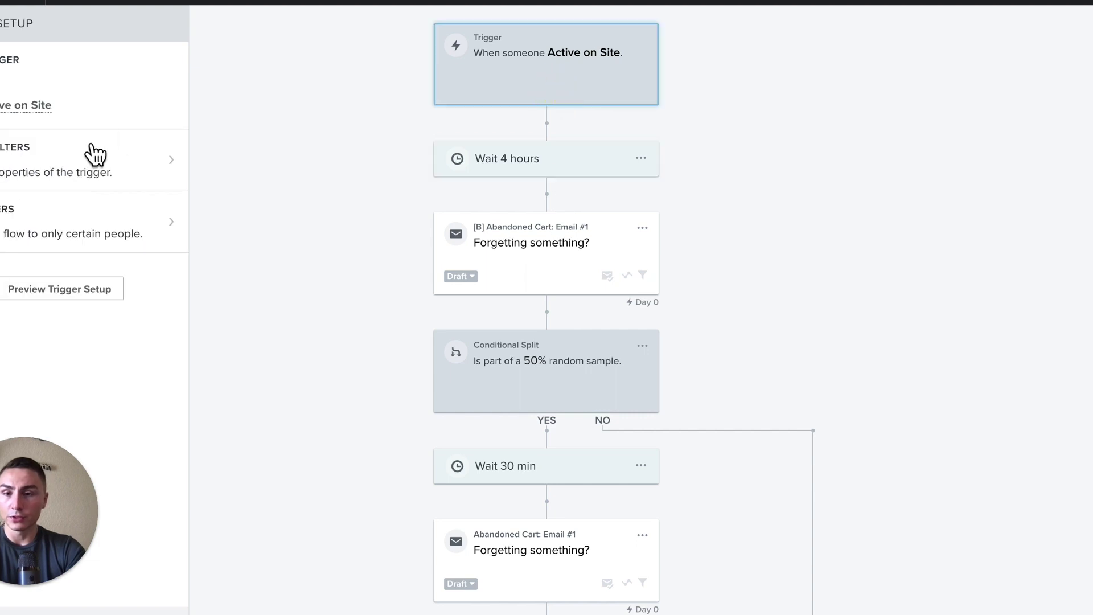
left_click(88, 184)
left_click(104, 135)
left_click(29, 122)
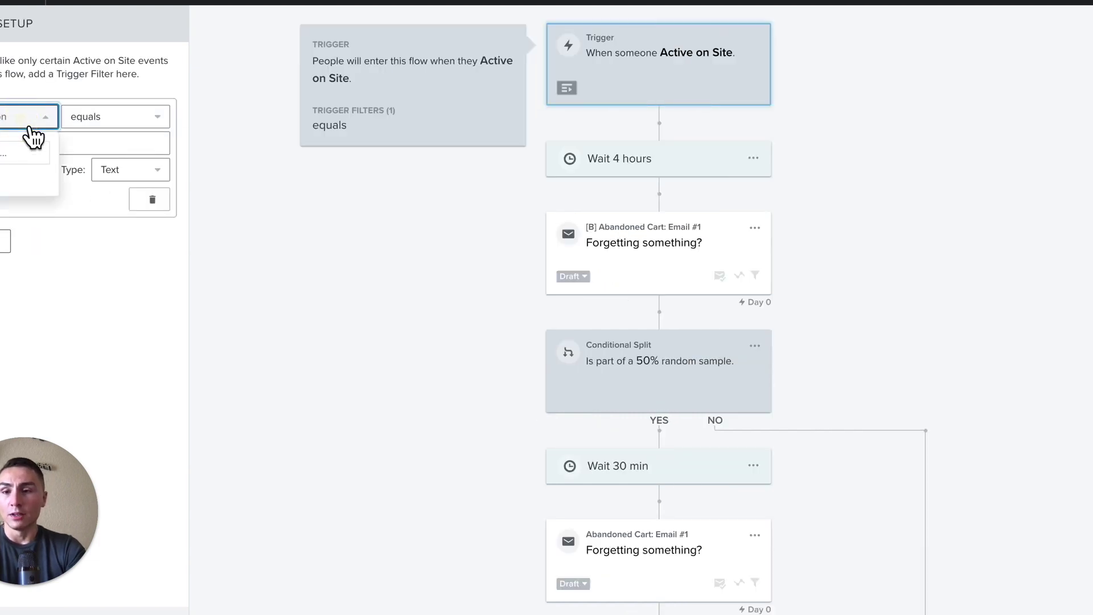
left_click(159, 547)
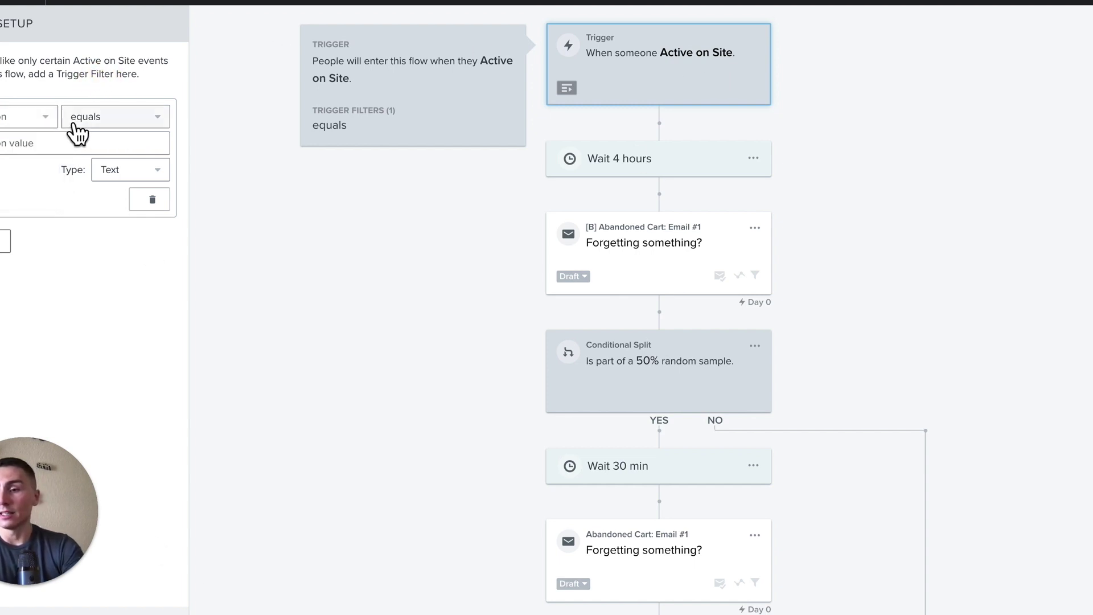
left_click(55, 124)
left_click(54, 124)
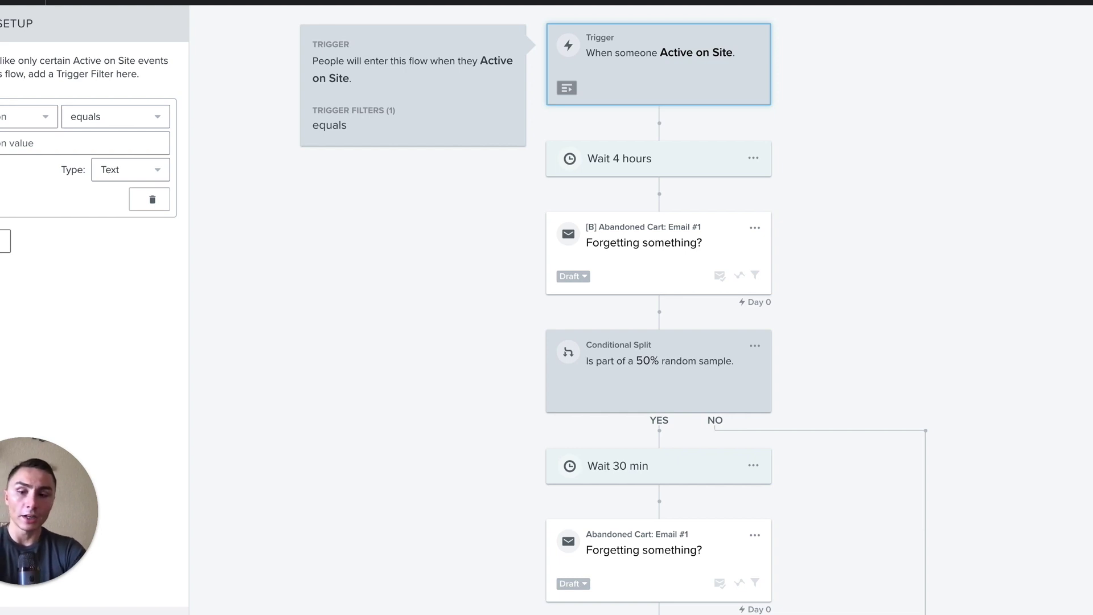
Add a flow filter based on what someone has done (or not done), with Shopify's Placed Order as the metric
left_click(111, 250)
left_click(104, 138)
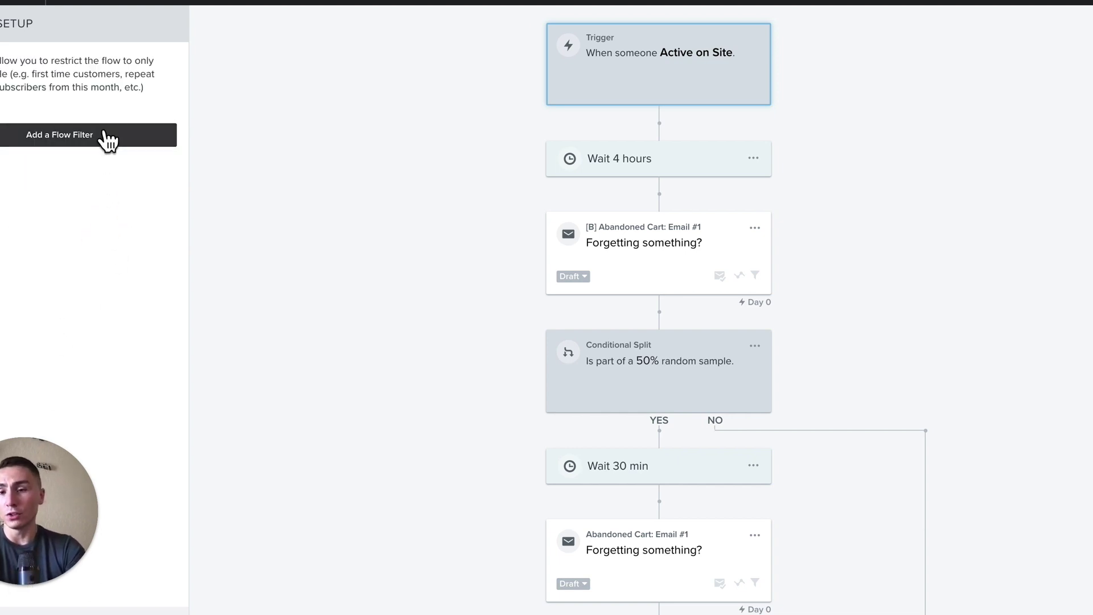
left_click(114, 134)
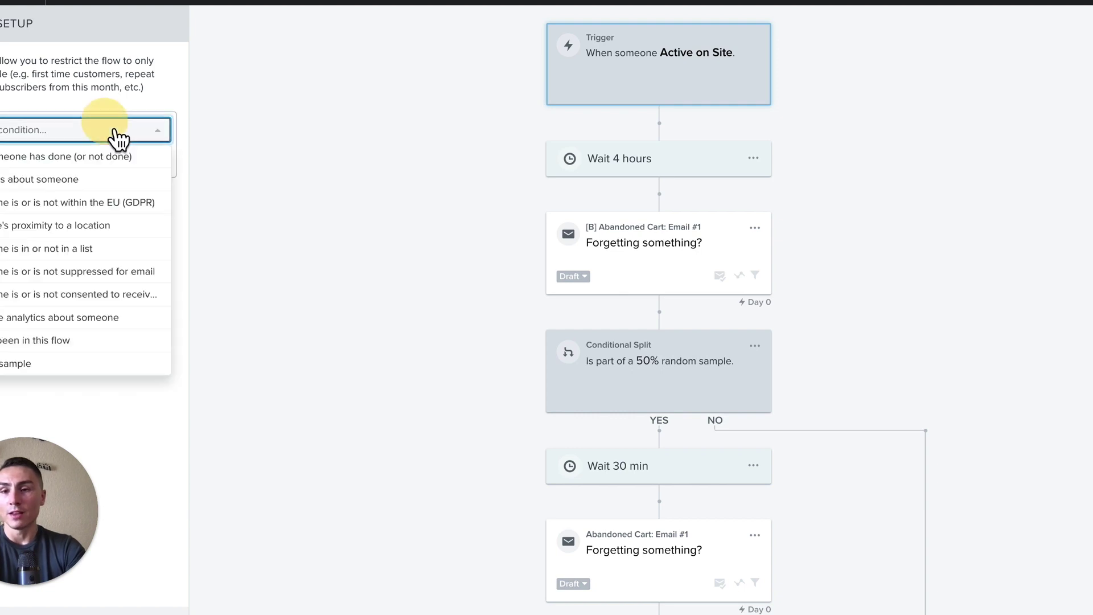
left_click(93, 165)
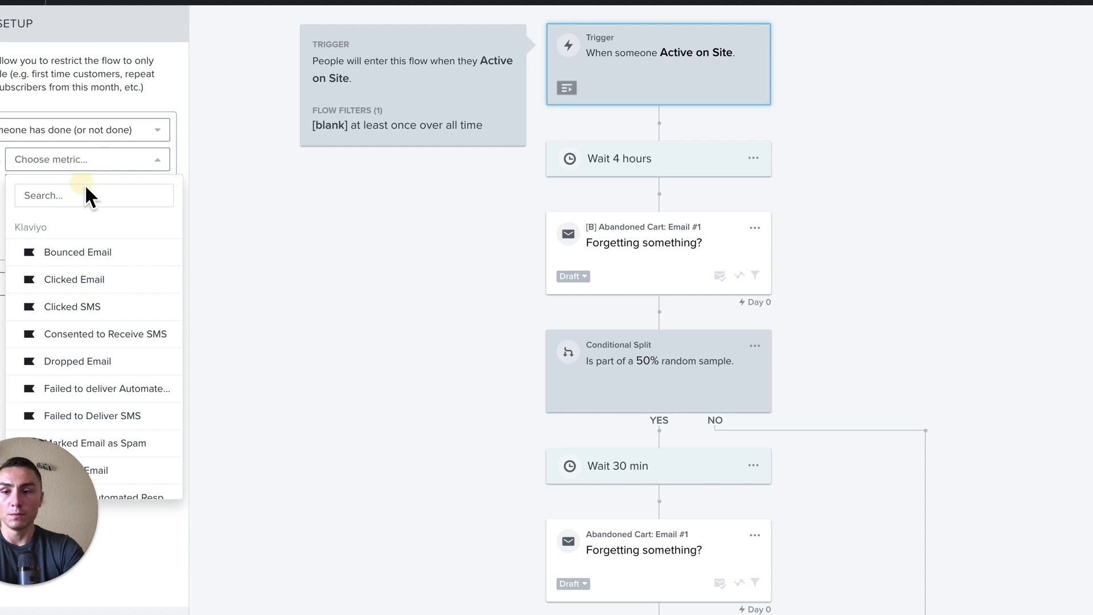
left_click(80, 196)
type("p")
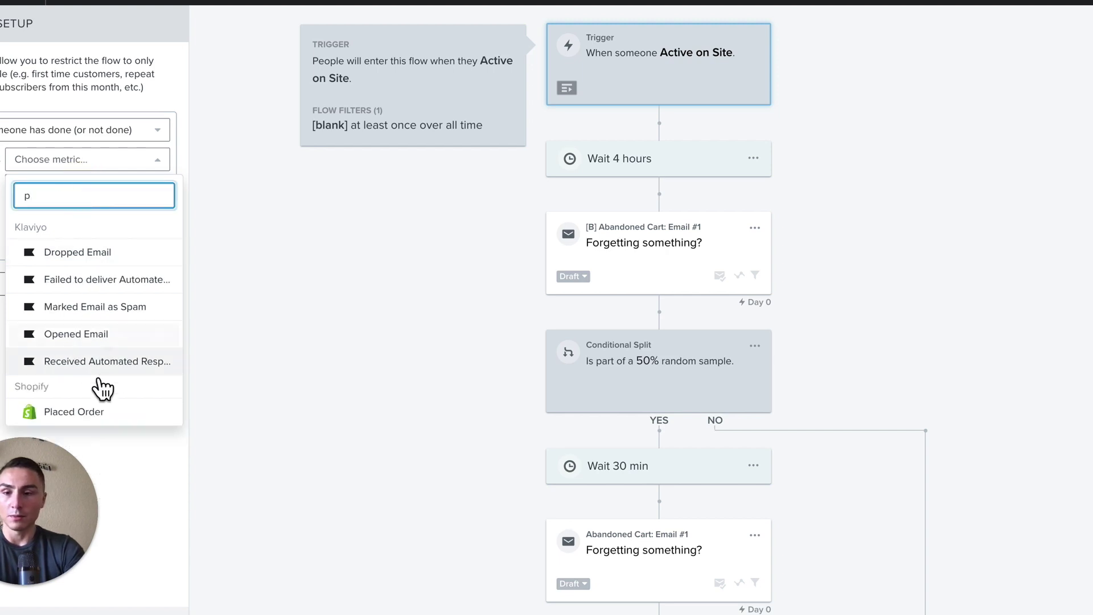
left_click(100, 414)
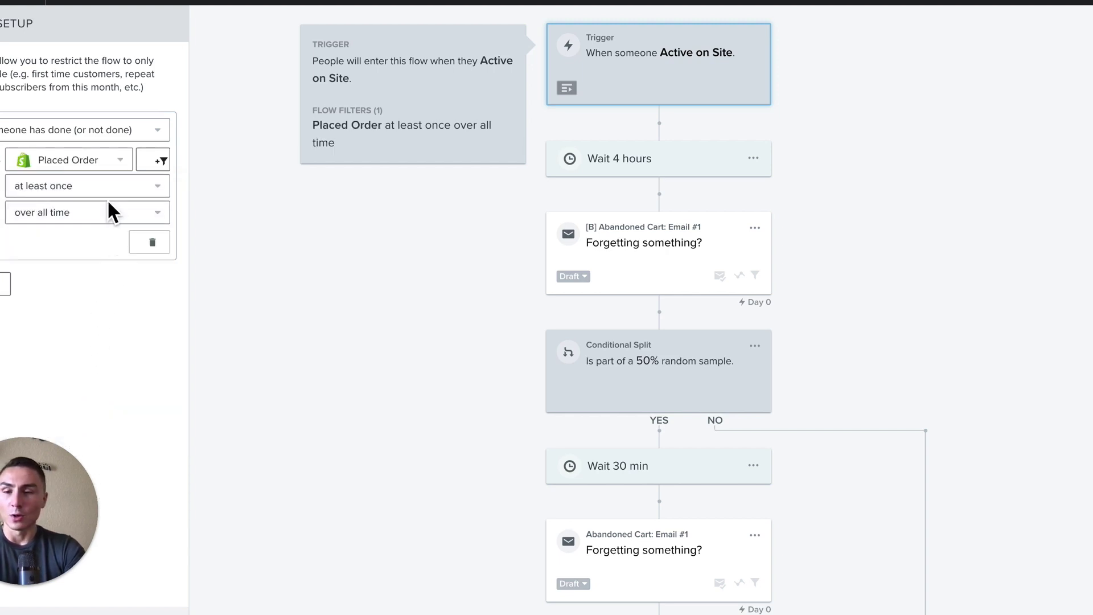
Set the Placed Order filter's time range to since starting this flow and save the flow filter
left_click(116, 211)
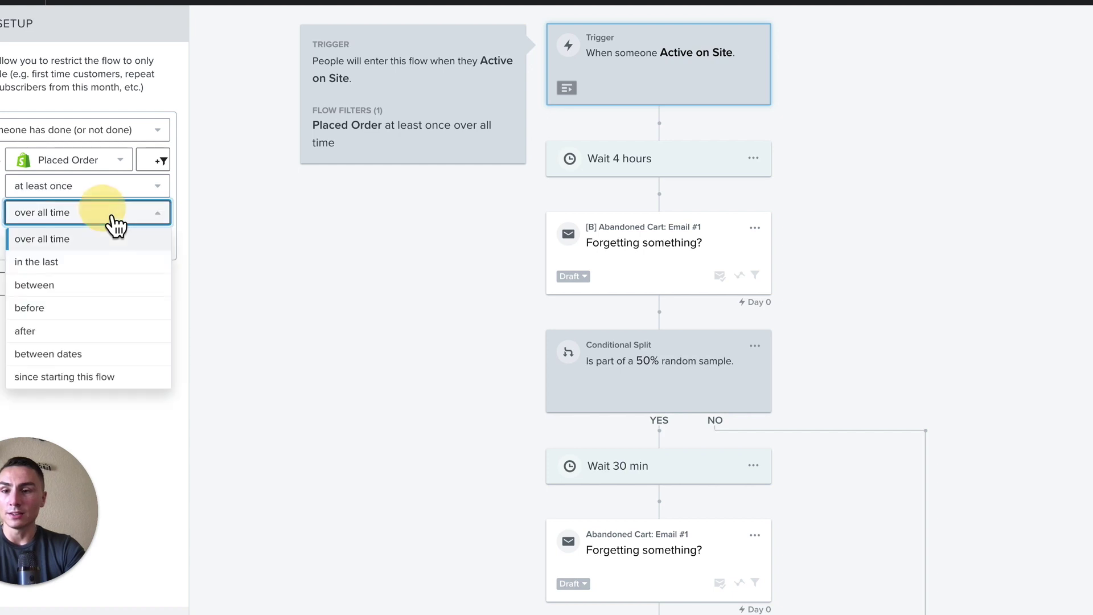
left_click(94, 377)
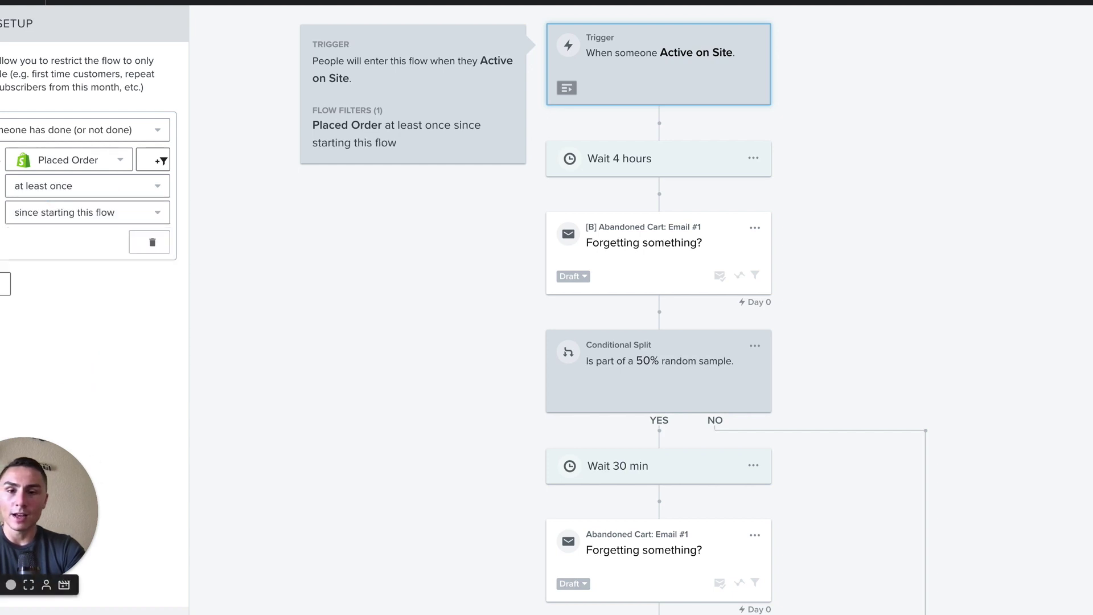
left_click(6, 284)
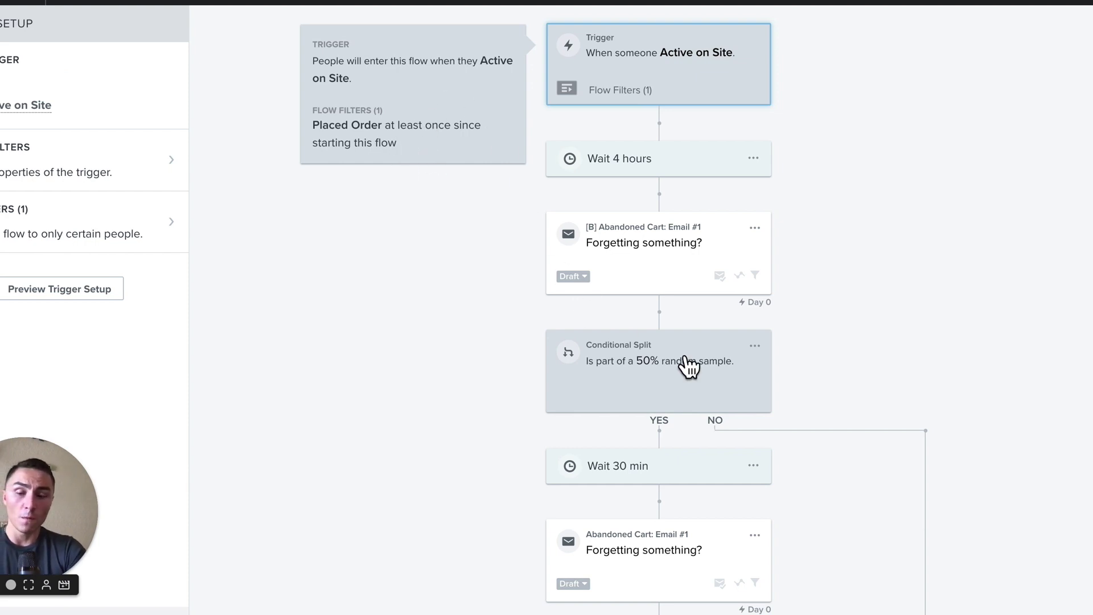
Review the whole flow from the filtered trigger through the conditional split down to Abandoned Cart: Email #4
scroll(688, 366, "down", 3)
scroll(678, 357, "up", 3)
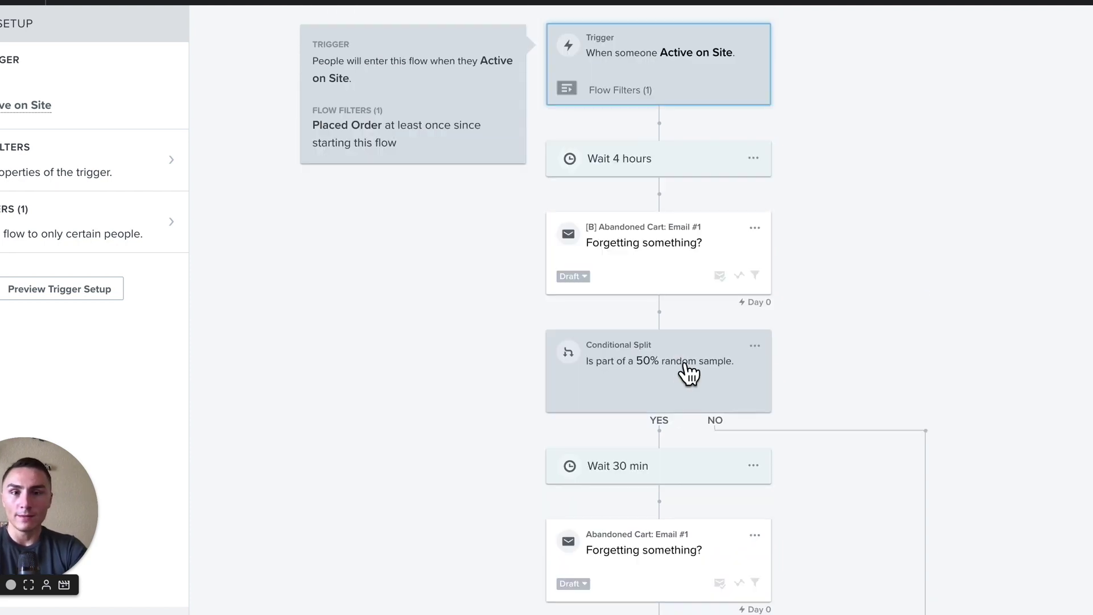
scroll(686, 364, "down", 2)
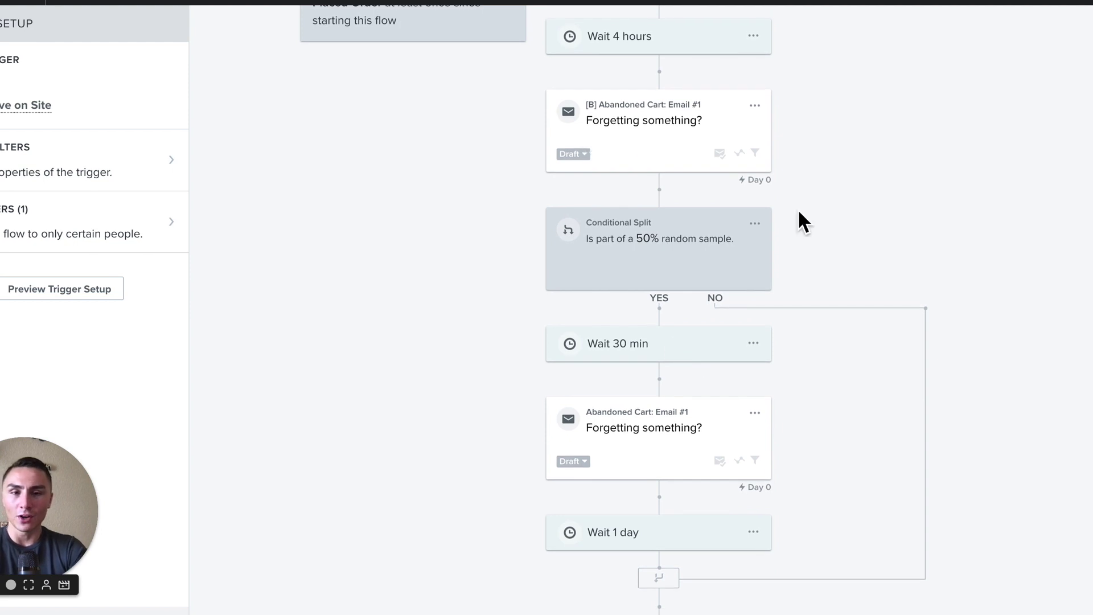
scroll(754, 289, "down", 1)
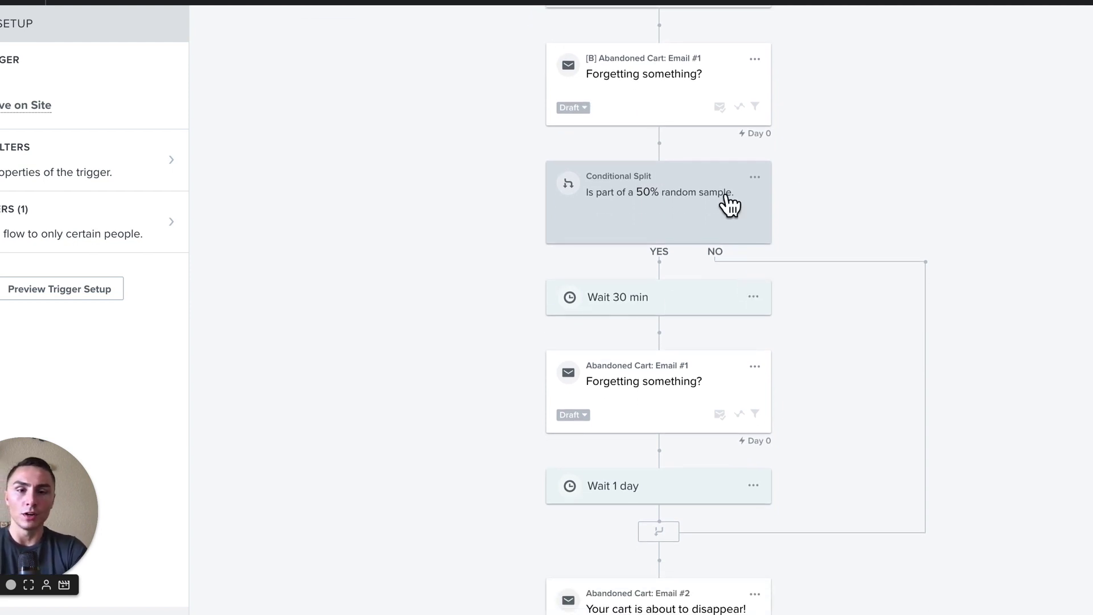
scroll(729, 204, "up", 1)
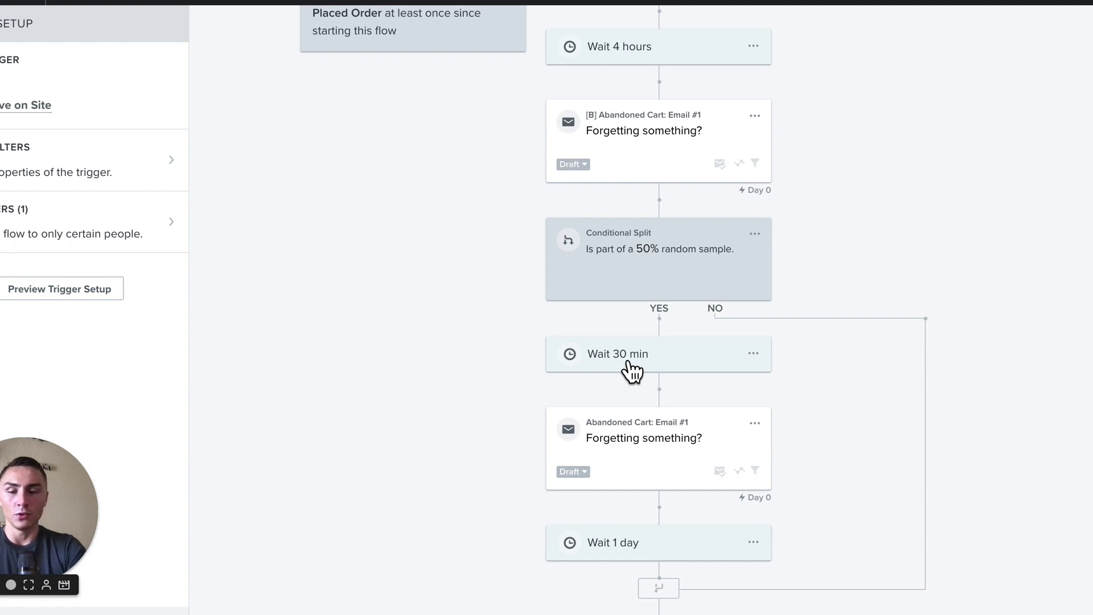
scroll(632, 371, "down", 9)
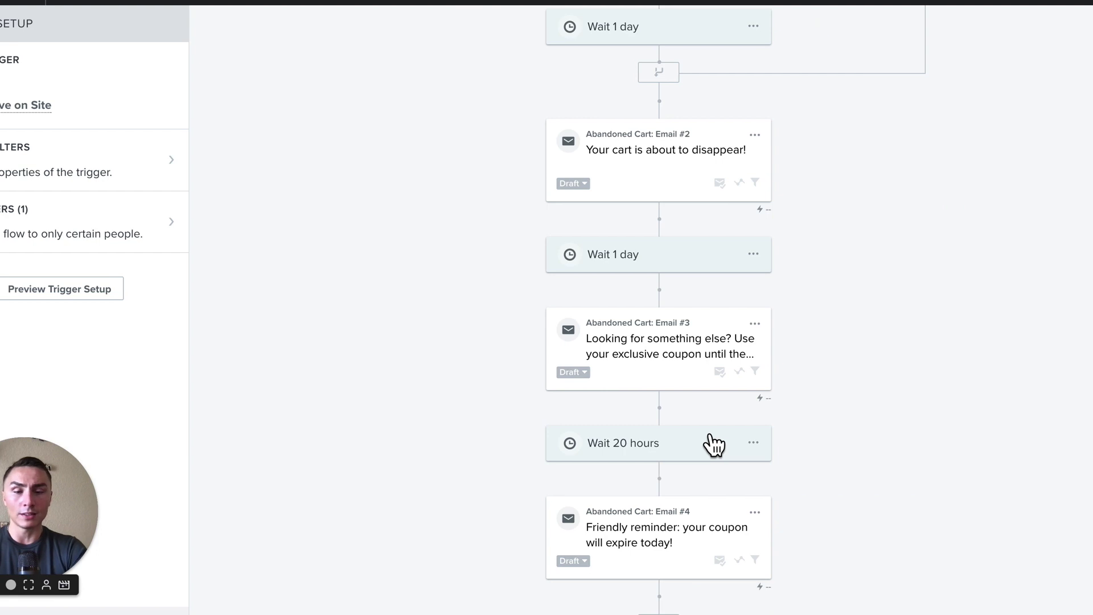
Open the abandoned cart email template's preview and examine its company logo, hero image and dynamic product block
left_click(70, 225)
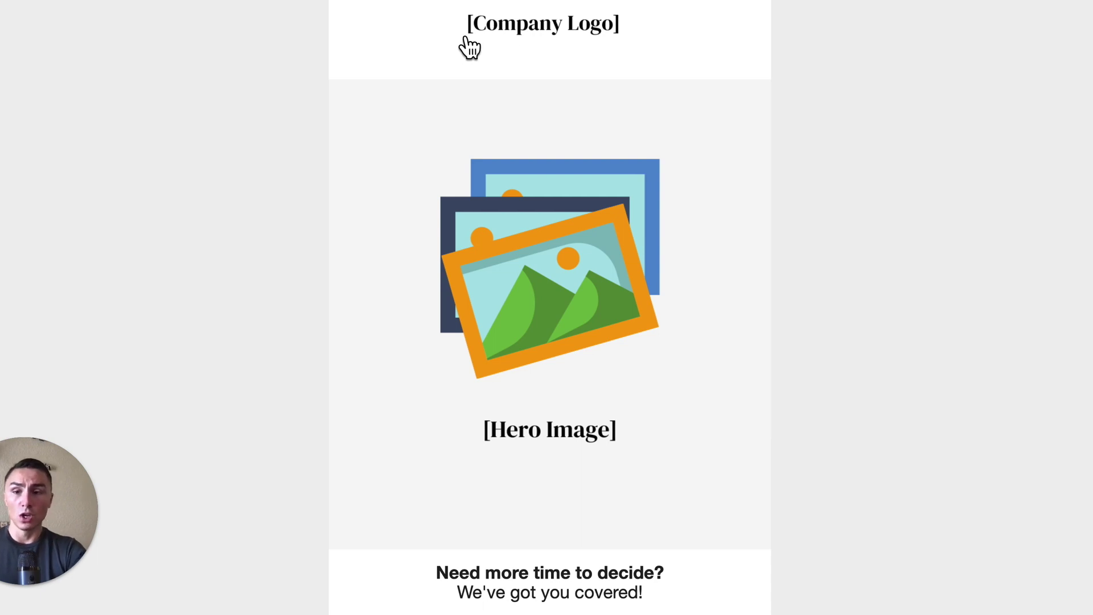
scroll(467, 250, "down", 2)
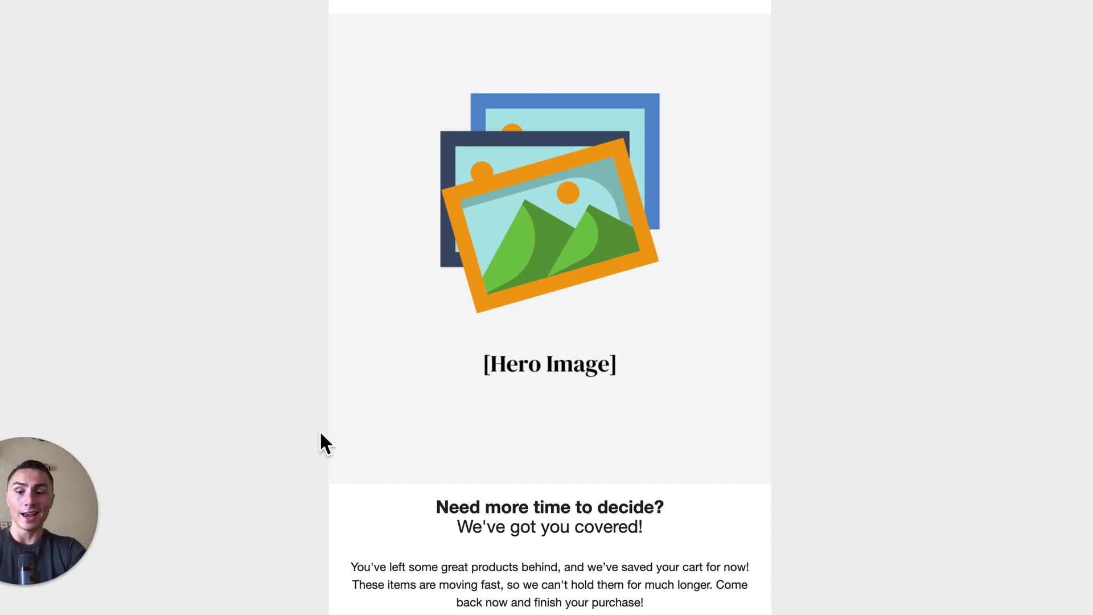
scroll(483, 548, "down", 3)
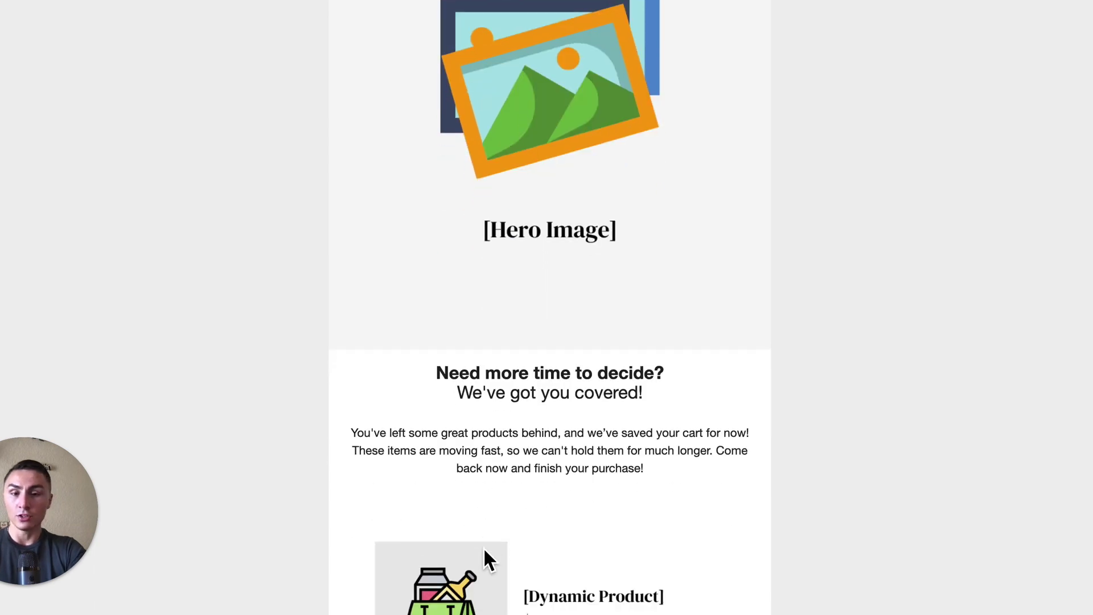
scroll(483, 548, "down", 1)
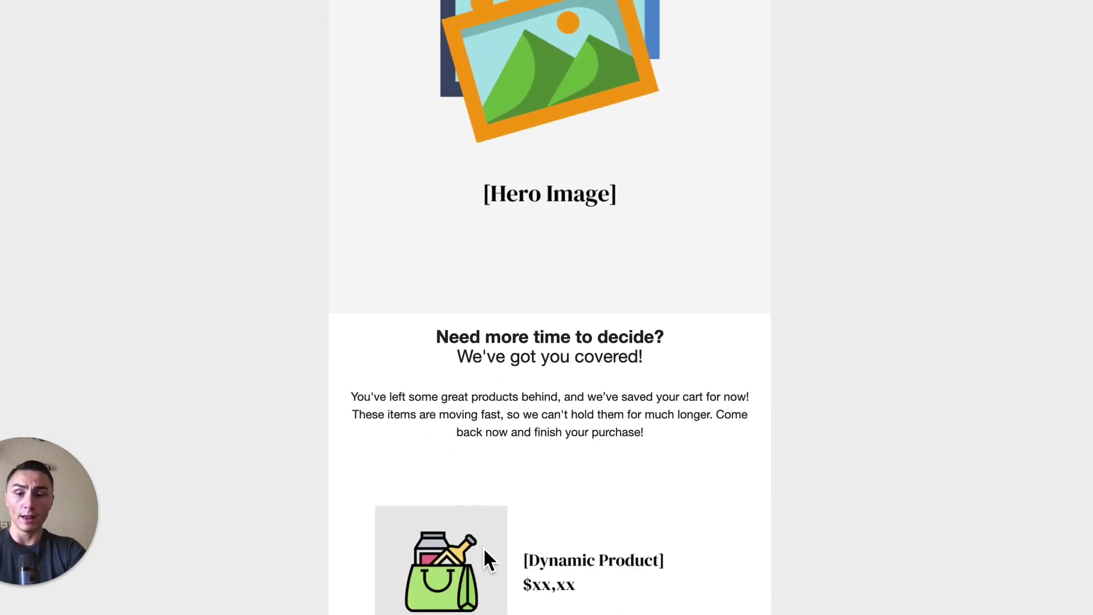
scroll(483, 548, "down", 2)
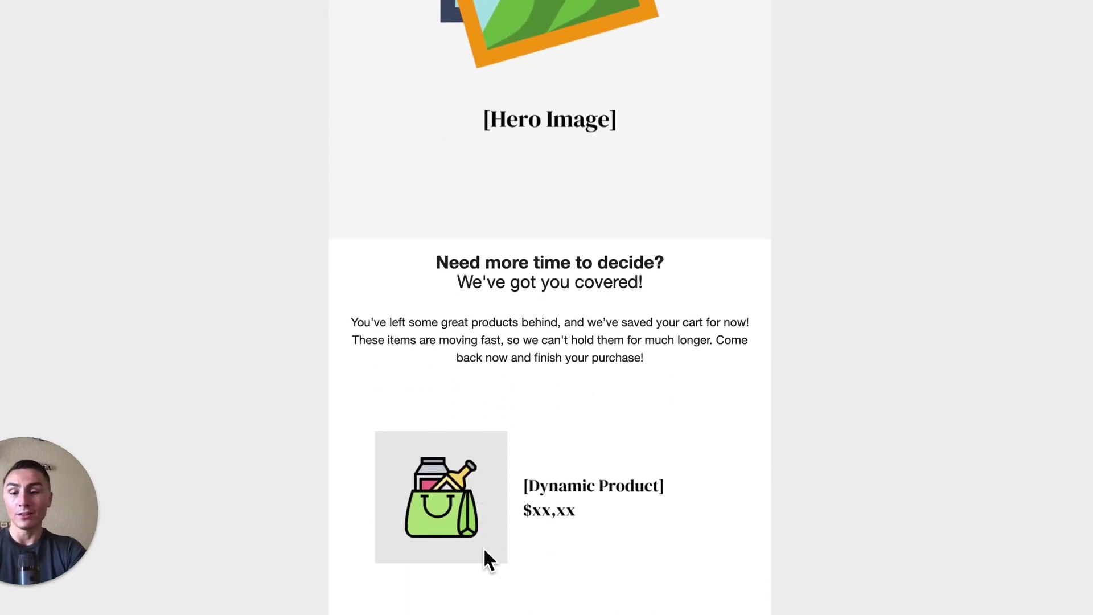
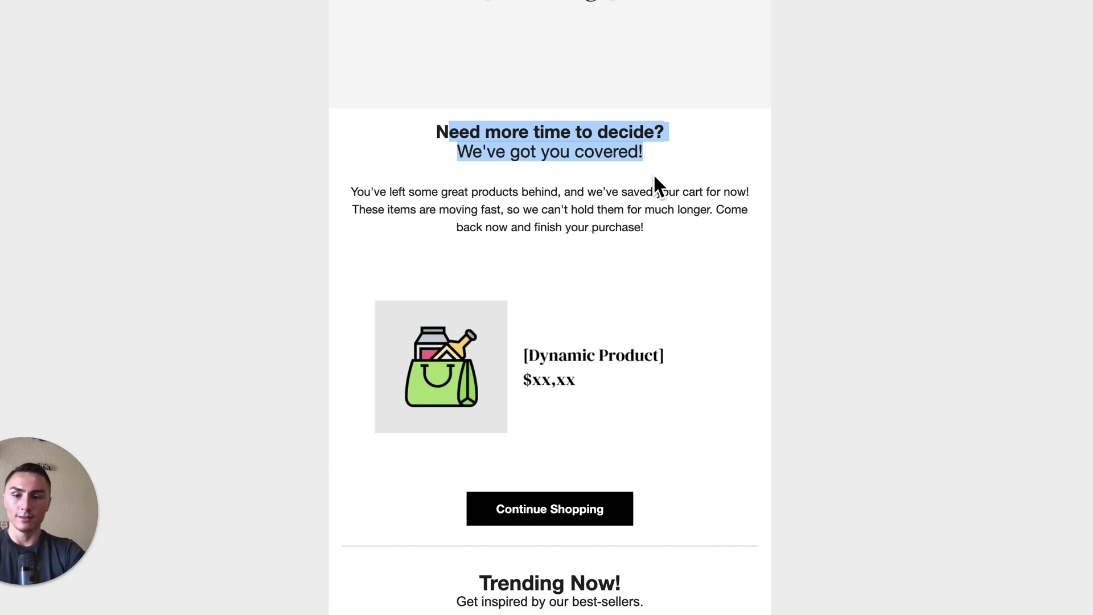
Highlight the "Need more time to decide?" headline and the saved-cart body copy to examine the email's text
scroll(653, 173, "up", 1)
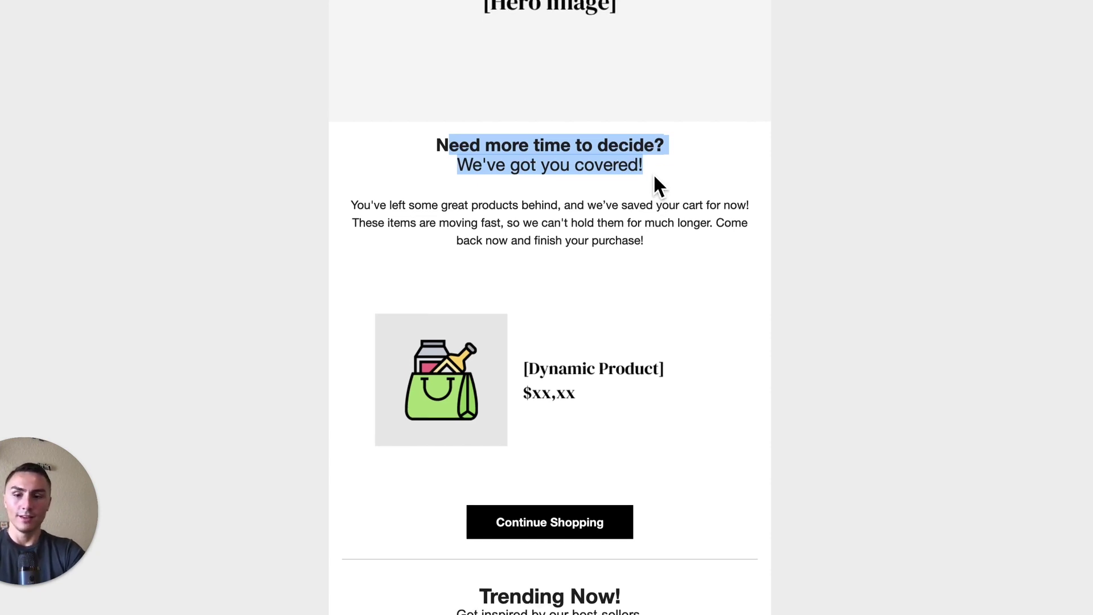
left_click(441, 172)
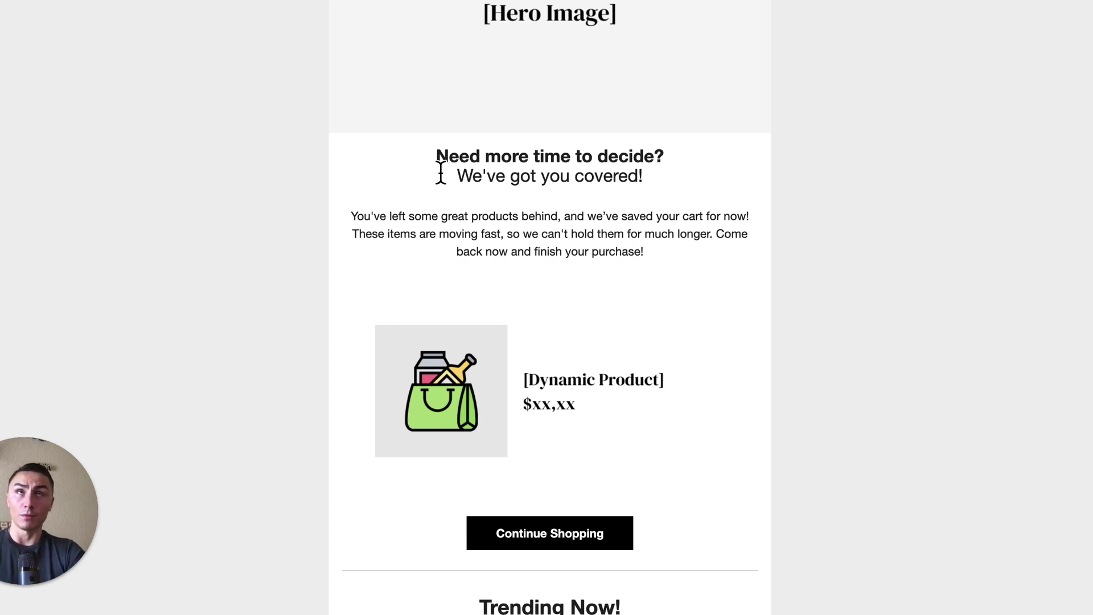
scroll(440, 165, "down", 1)
scroll(439, 160, "up", 1)
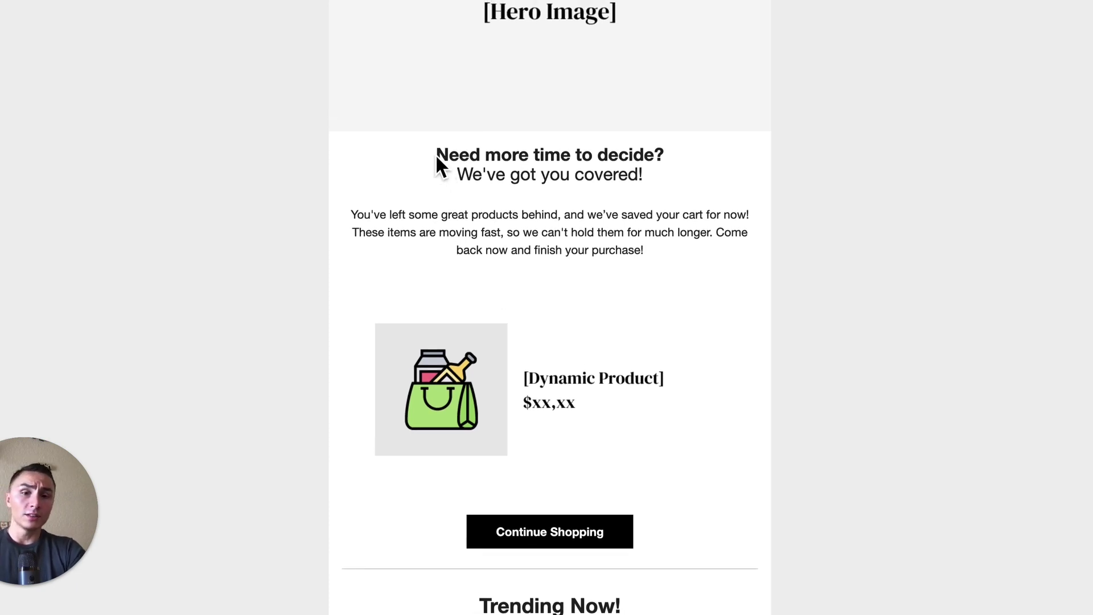
left_click_drag(436, 154, 645, 276)
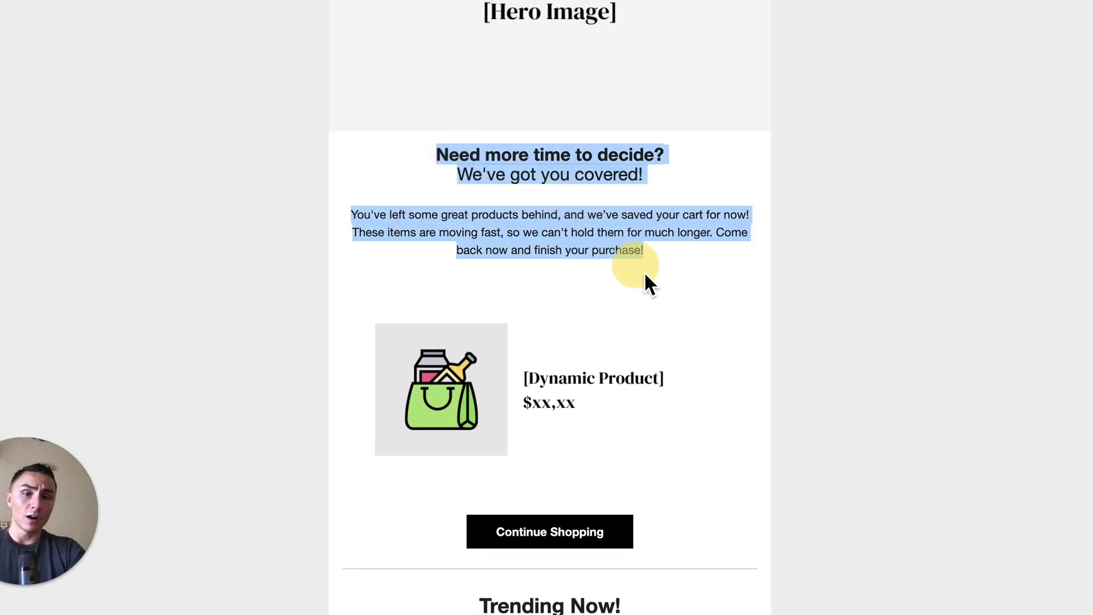
left_click(485, 163)
left_click_drag(436, 154, 739, 256)
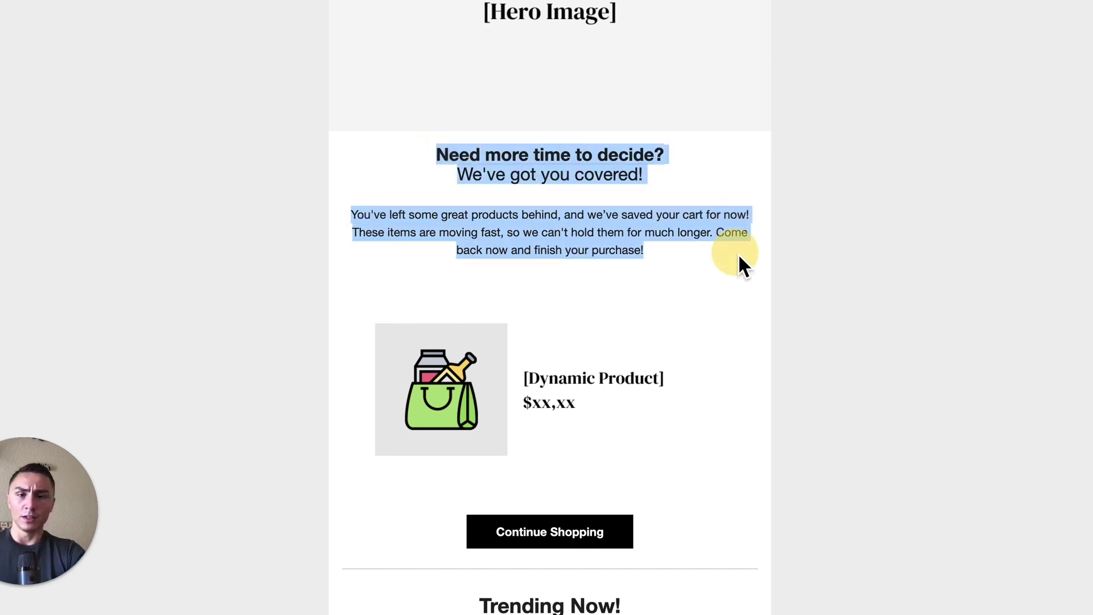
left_click(740, 255)
scroll(740, 255, "down", 2)
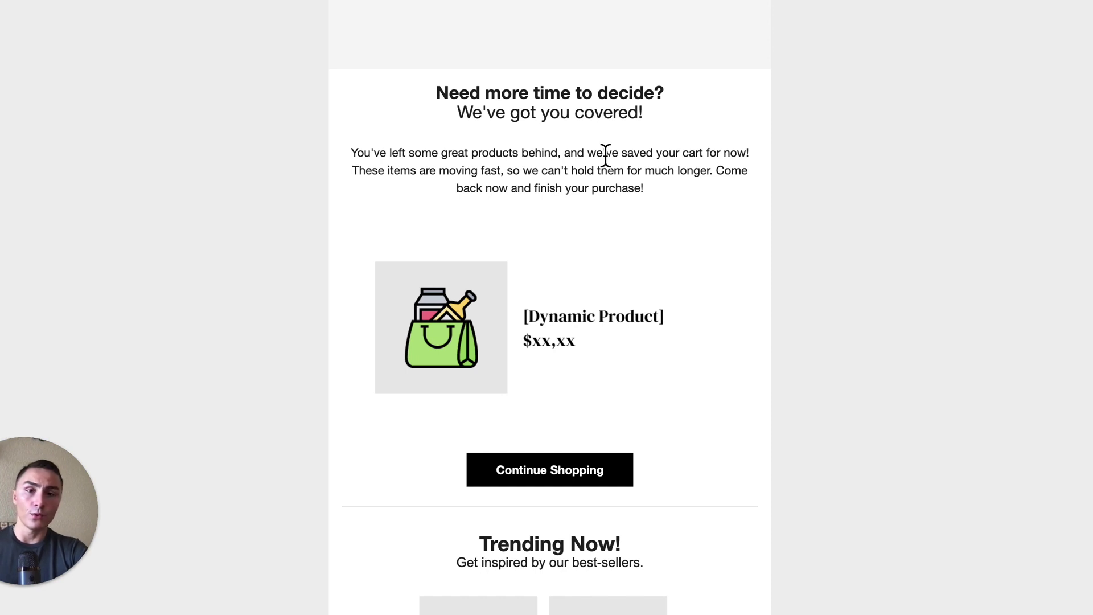
scroll(605, 155, "down", 2)
scroll(606, 154, "up", 1)
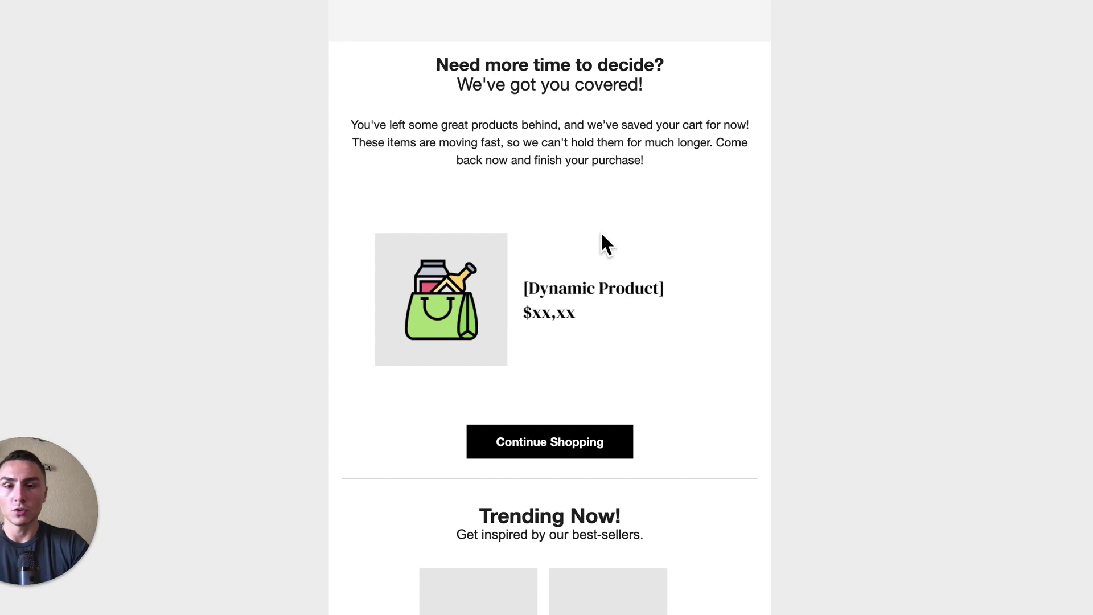
Go over the template again from the company logo and hero image to the highlighted headline and body copy
scroll(600, 231, "up", 10)
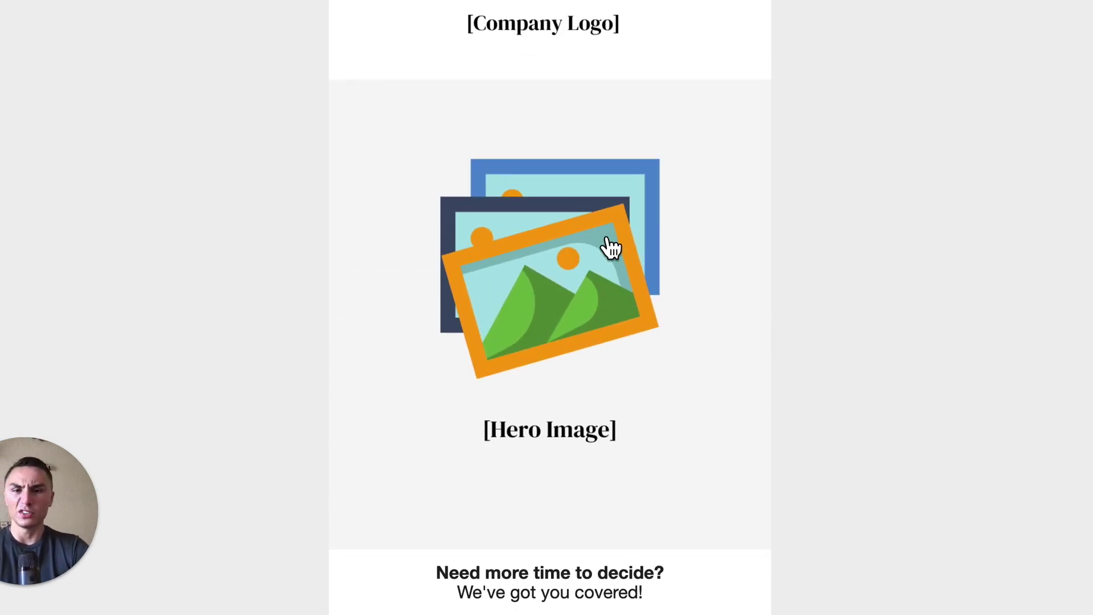
scroll(681, 405, "down", 3)
scroll(681, 405, "down", 6)
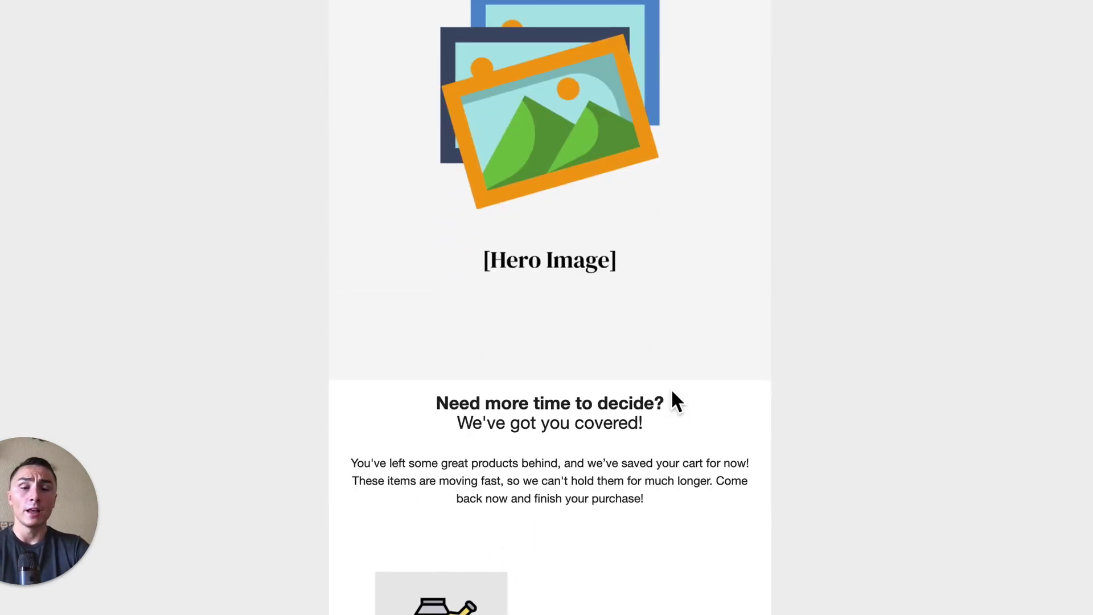
left_click_drag(437, 174, 671, 271)
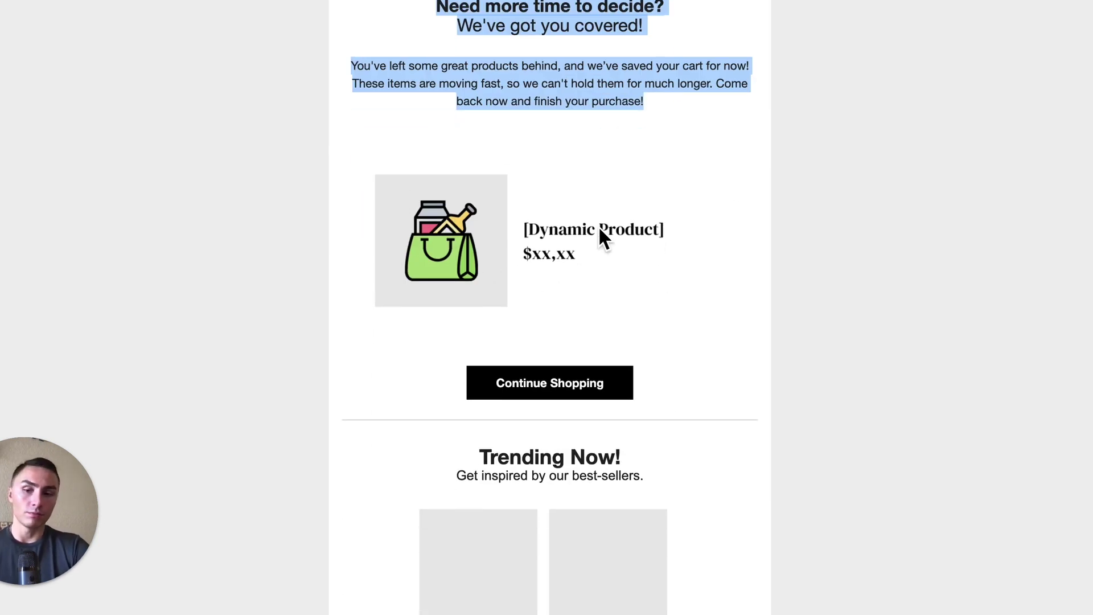
Review the rest of the template: dynamic product, Continue Shopping button, Trending Now product feed, company reviews, company benefits and footer
scroll(599, 229, "down", 1)
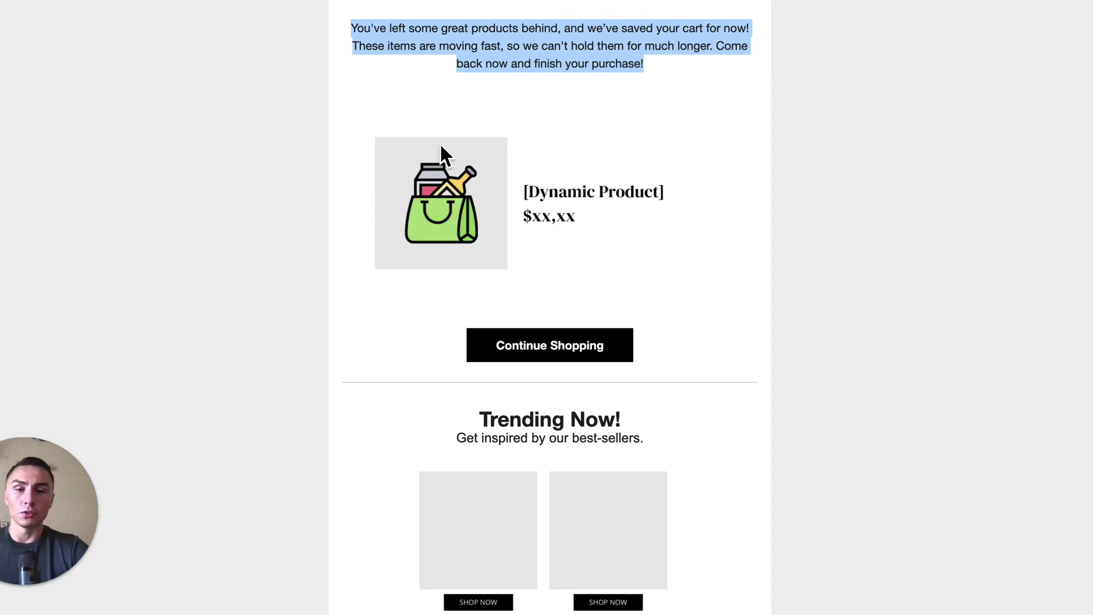
scroll(681, 252, "down", 2)
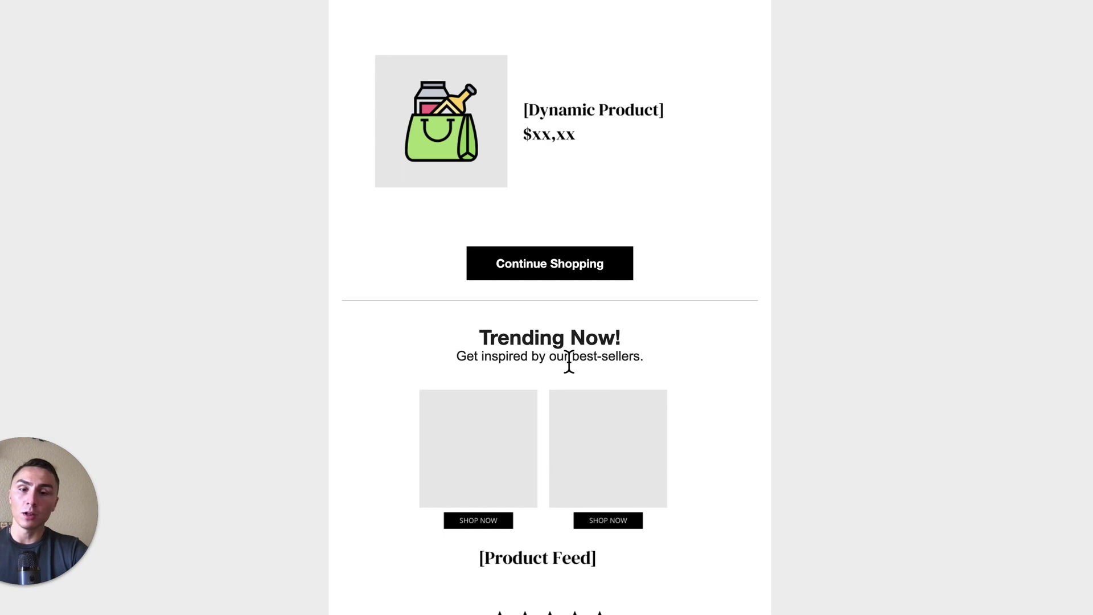
scroll(569, 361, "down", 1)
scroll(551, 263, "down", 2)
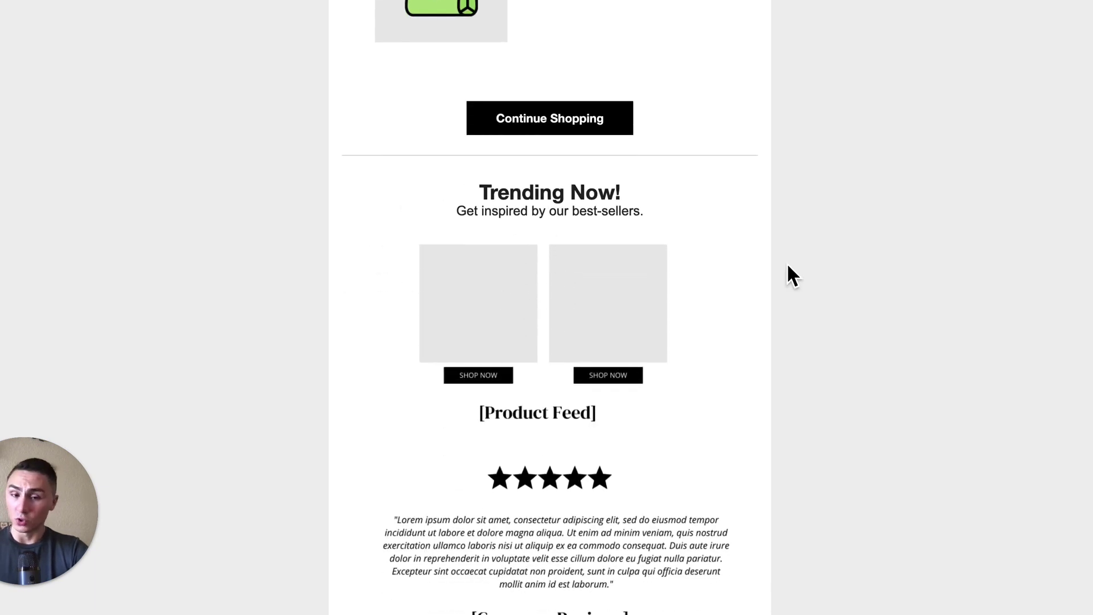
scroll(787, 263, "down", 1)
scroll(645, 374, "down", 3)
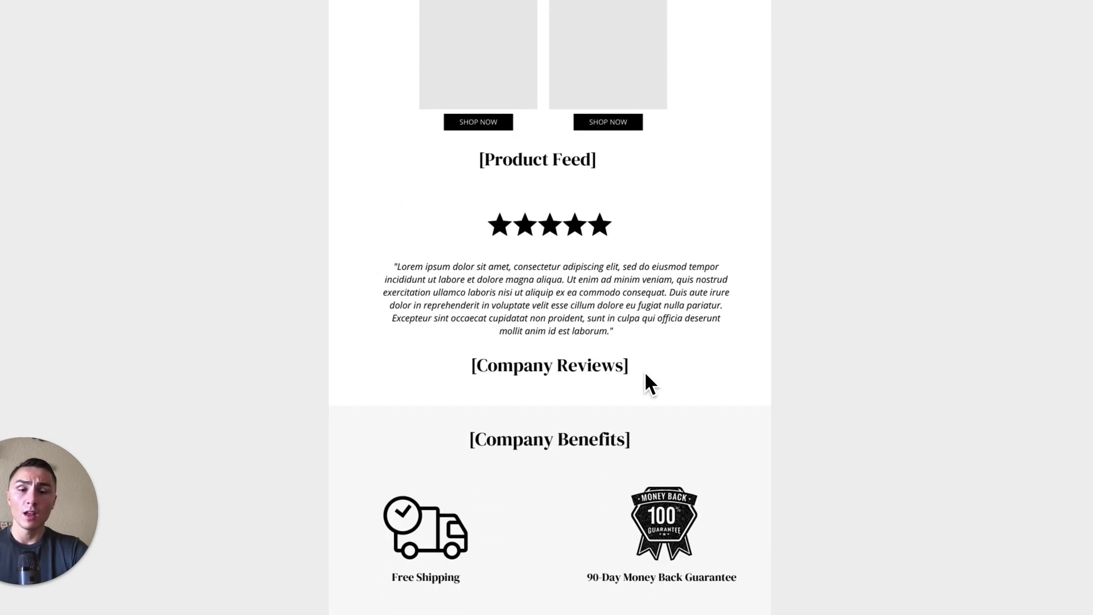
mouse_move(536, 244)
left_mouse_down()
mouse_move(578, 281)
mouse_move(533, 260)
left_mouse_up()
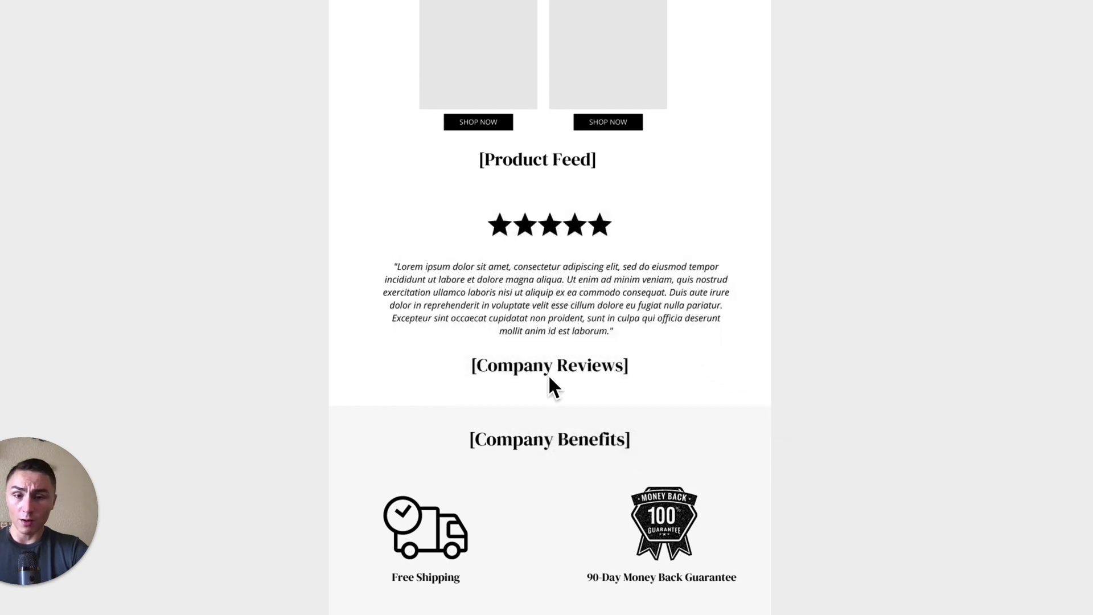
scroll(550, 378, "down", 2)
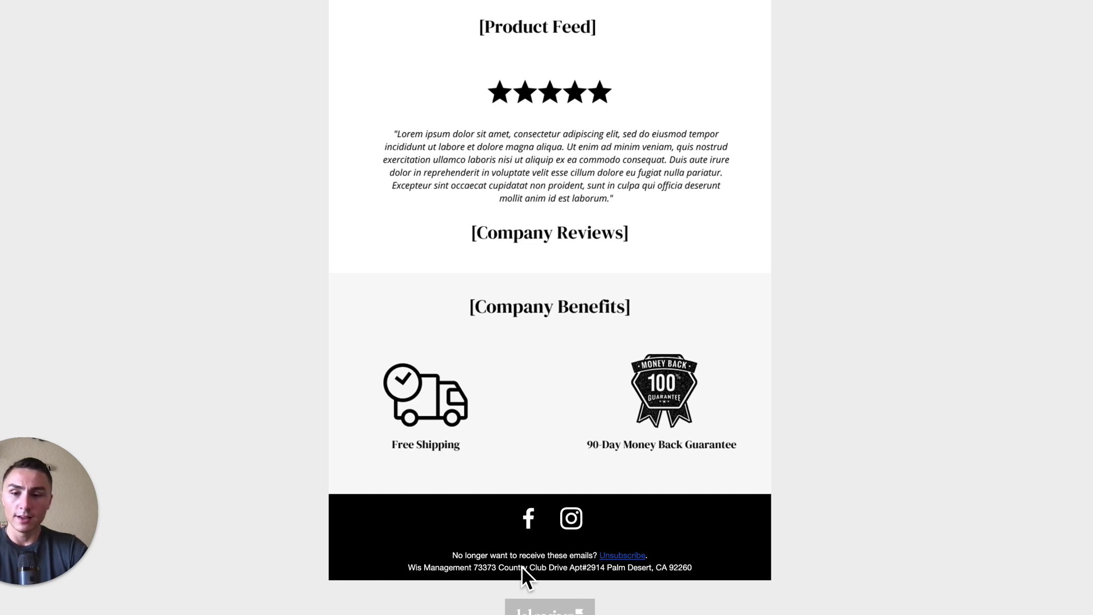
scroll(521, 566, "down", 1)
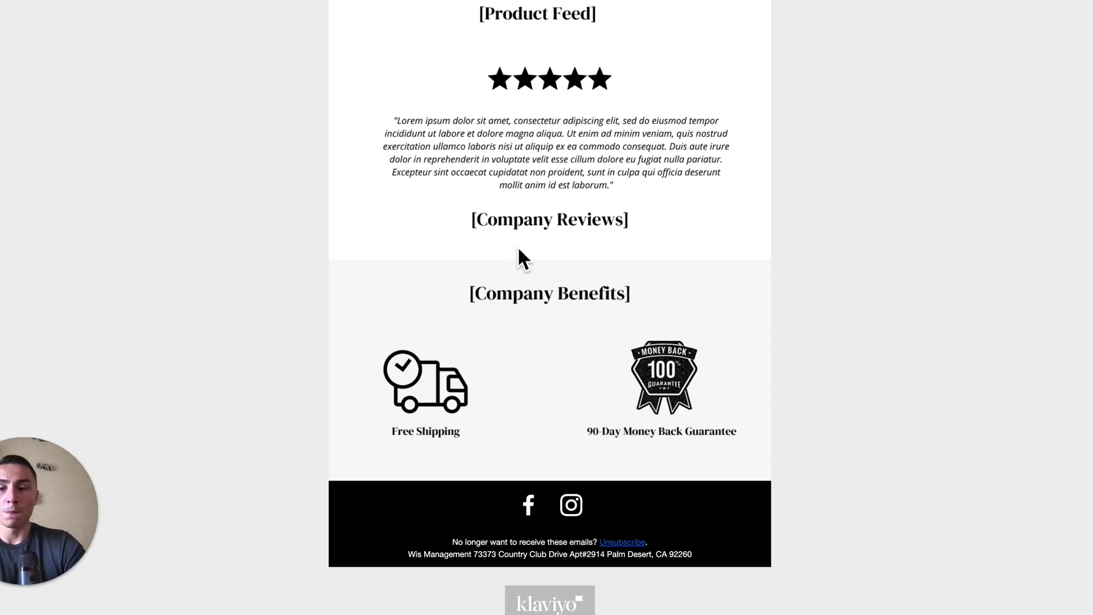
scroll(518, 256, "up", 15)
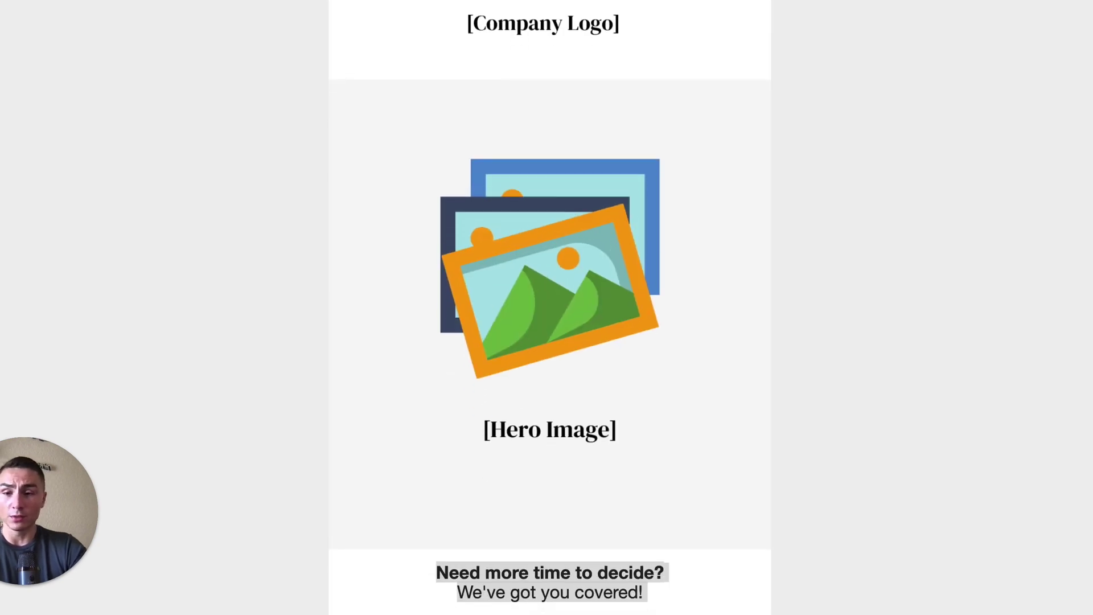
scroll(368, 337, "down", 15)
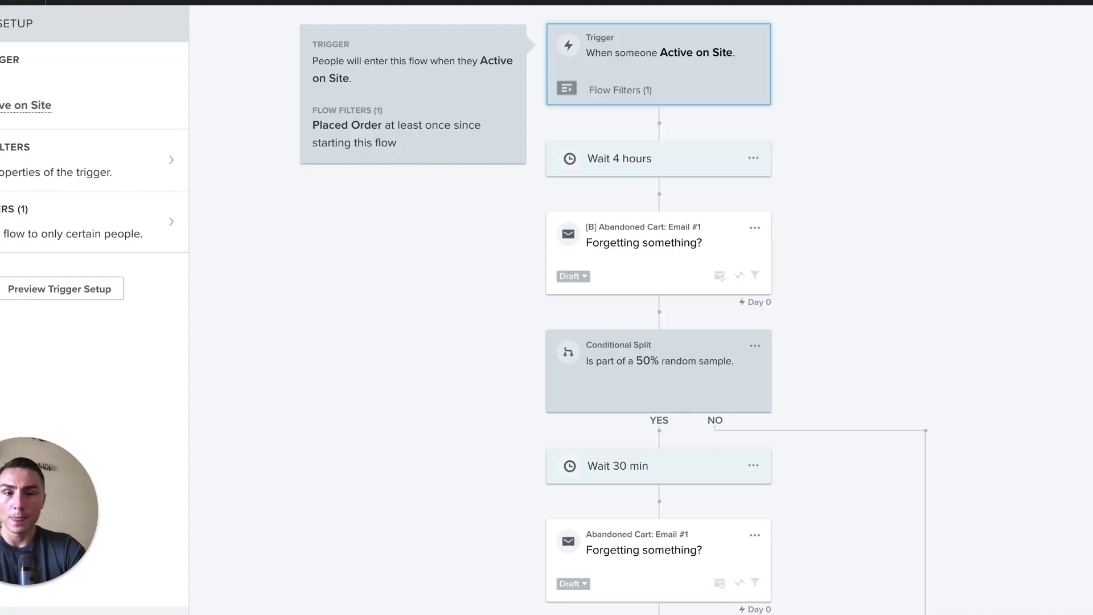
Open the details of [B] Abandoned Cart: Email #1, inspect its name in edit mode and leave the name as is
left_click(654, 244)
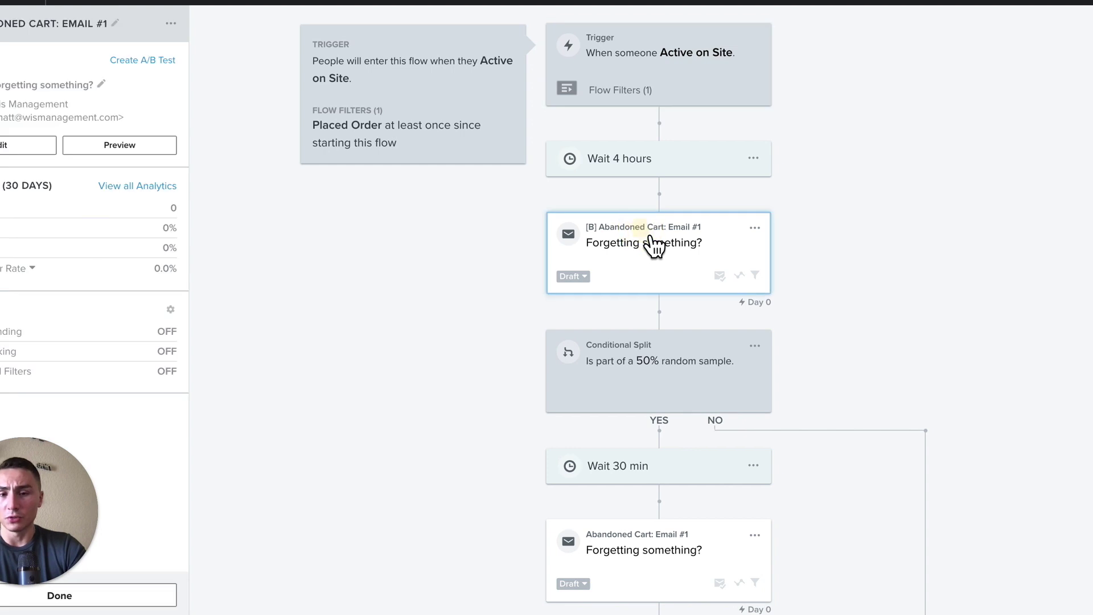
left_click(115, 25)
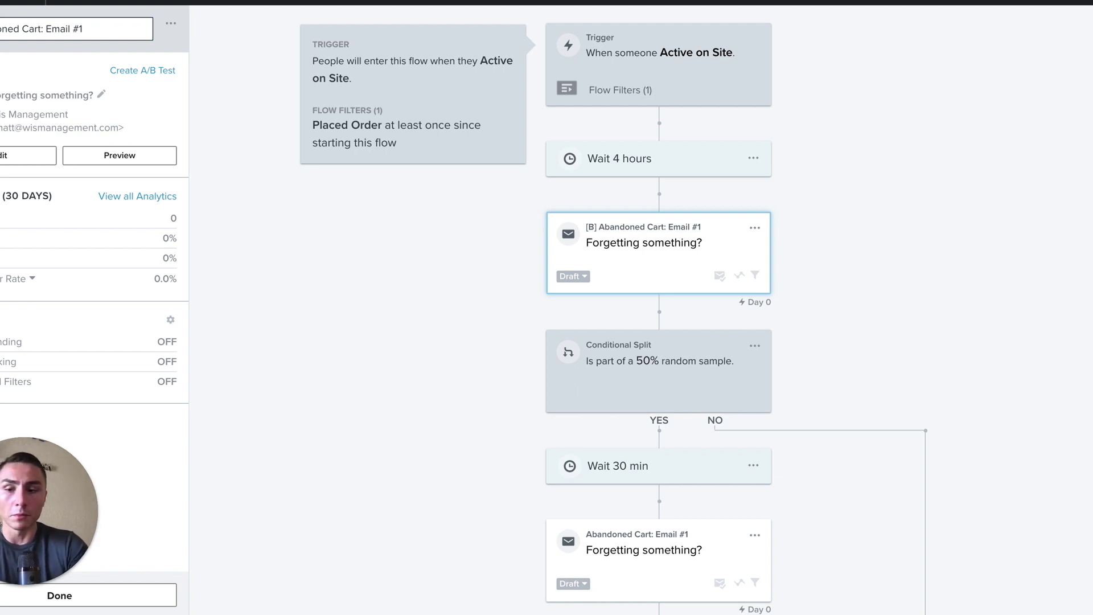
key("Left")
key("Left")
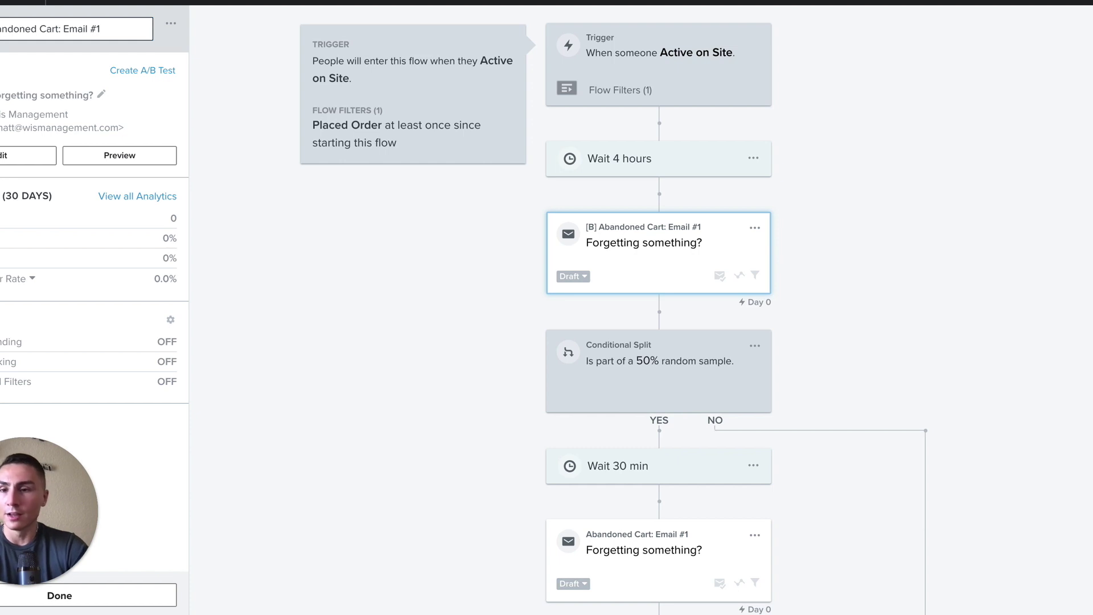
key("End")
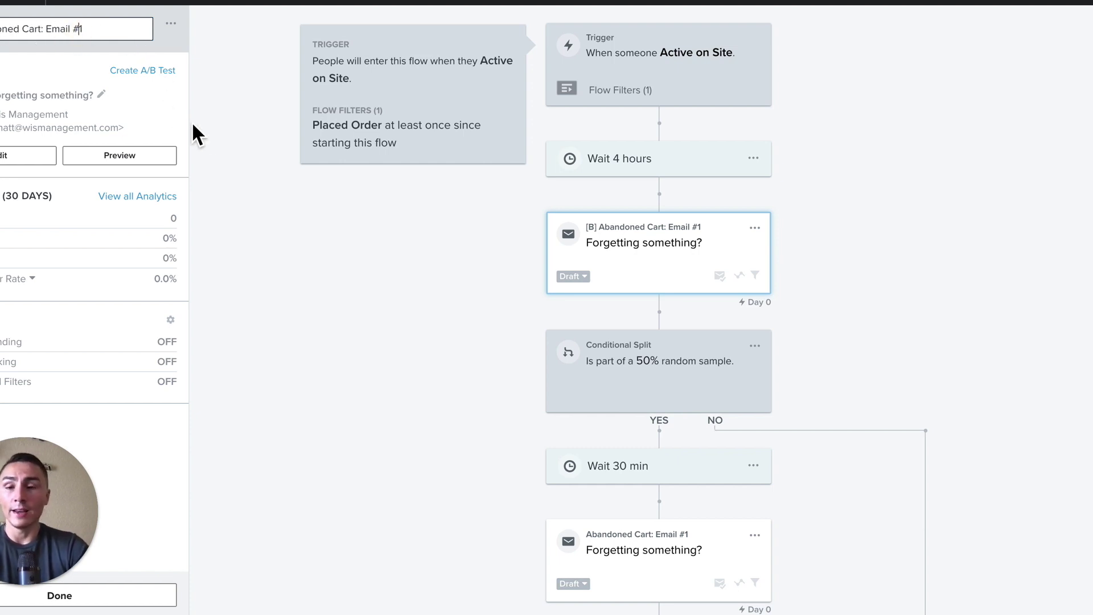
scroll(405, 319, "down", 3)
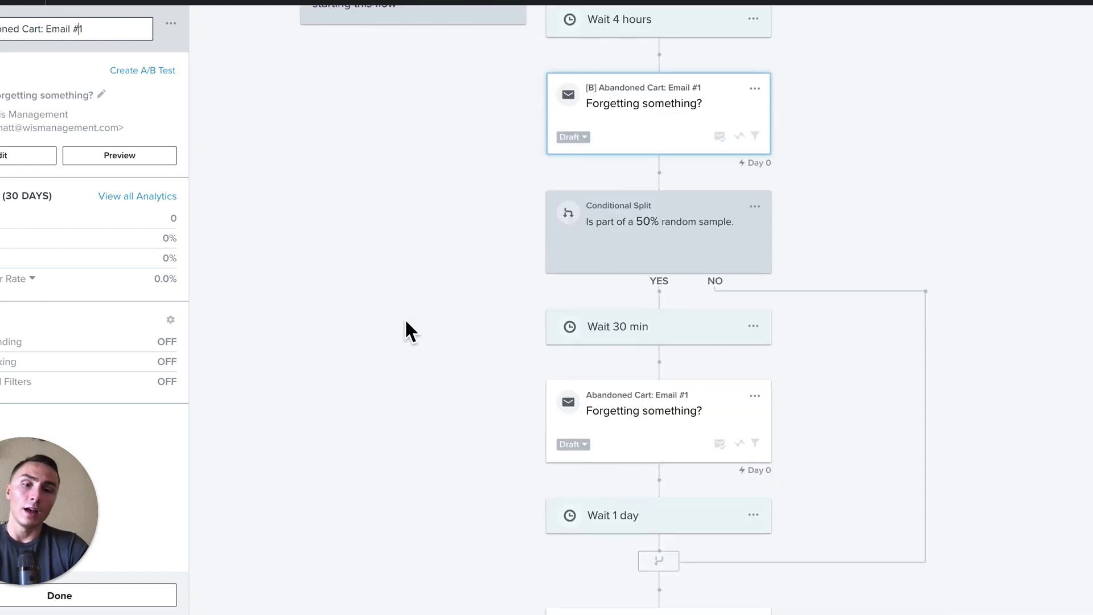
left_click(403, 318)
Open the sending settings of [B] Abandoned Cart: Email #1 and switch Smart Sending on and back off
scroll(563, 387, "down", 1)
scroll(570, 394, "down", 4)
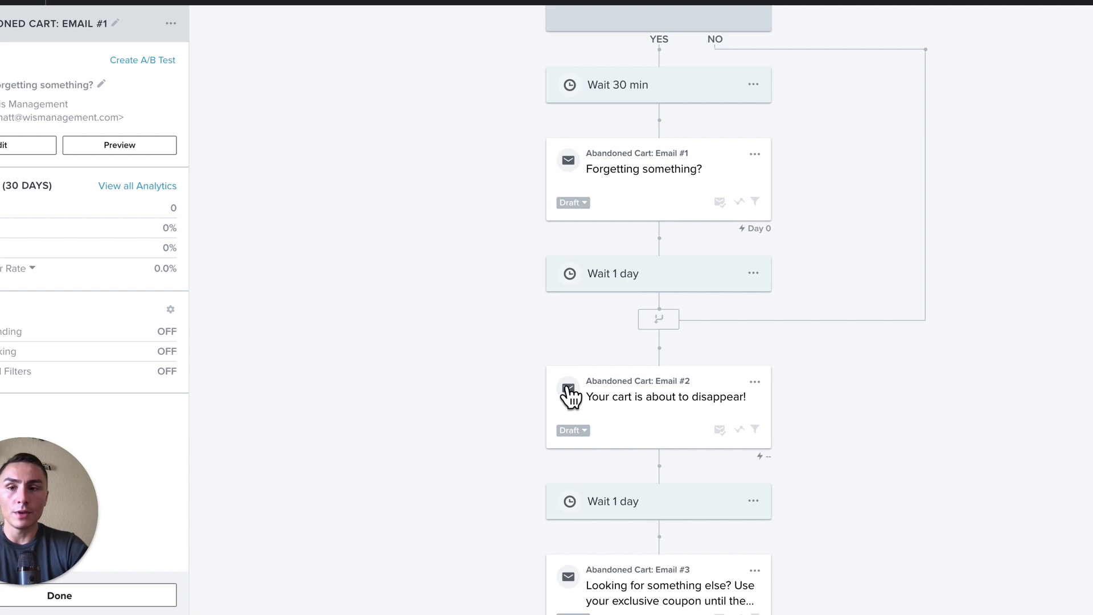
scroll(570, 394, "up", 8)
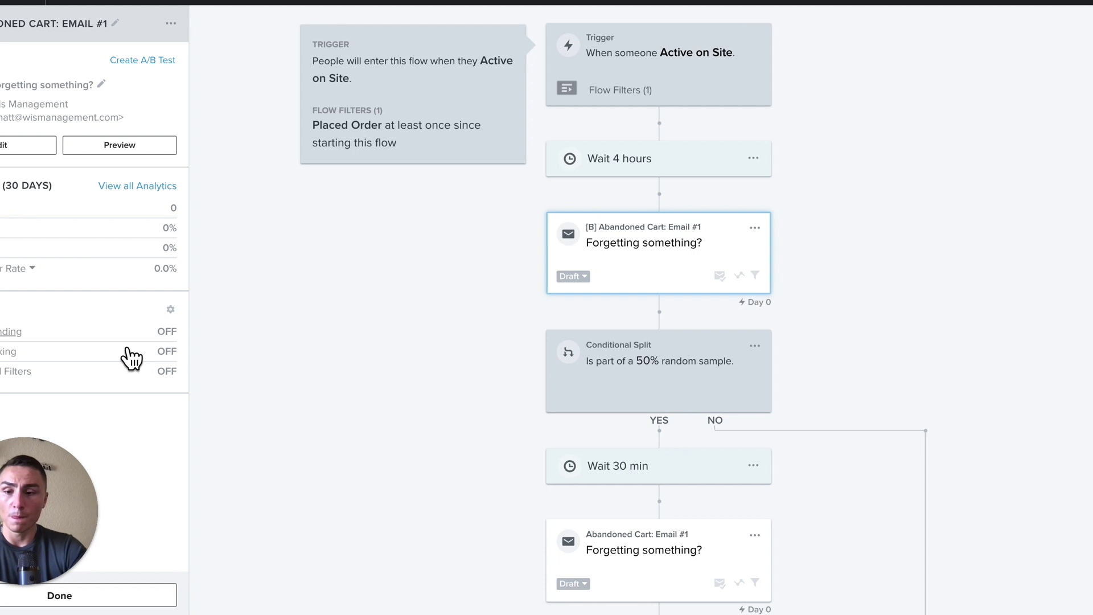
left_click(35, 331)
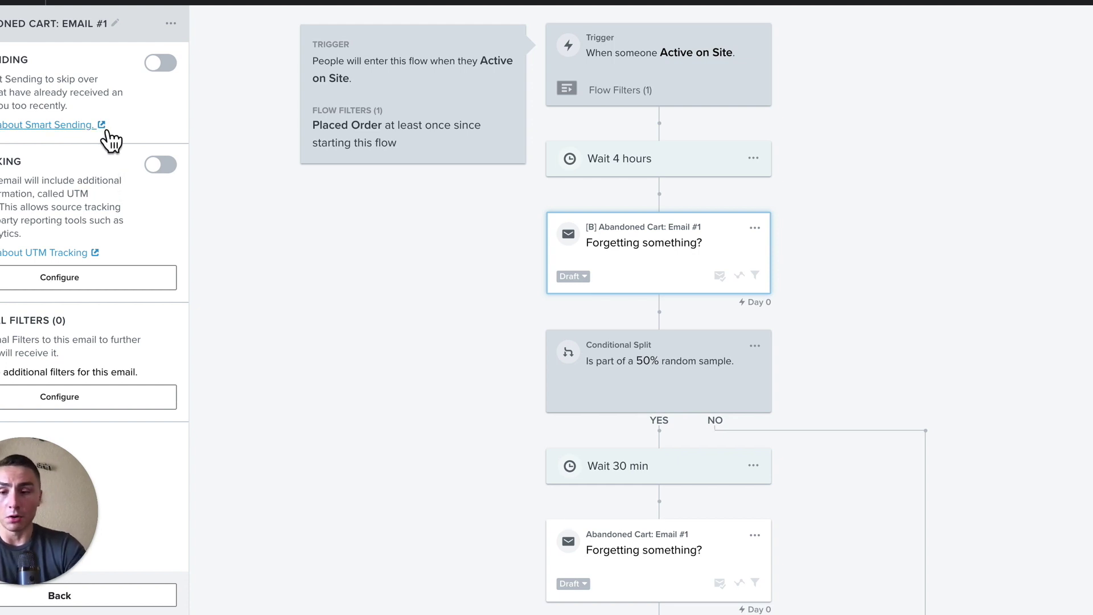
left_click(160, 64)
left_click(161, 64)
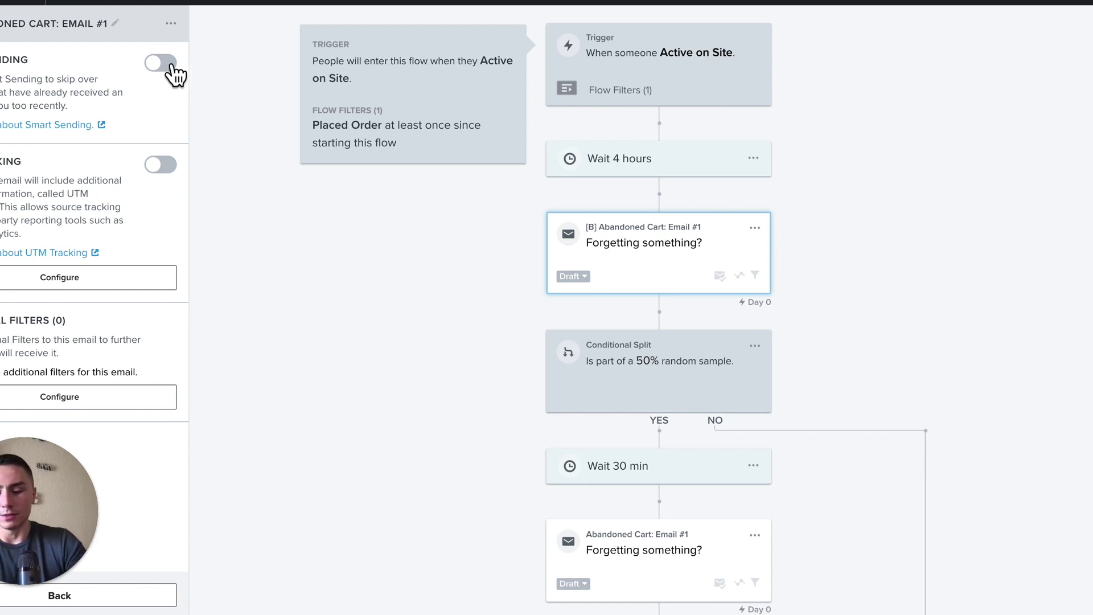
mouse_move(546, 612)
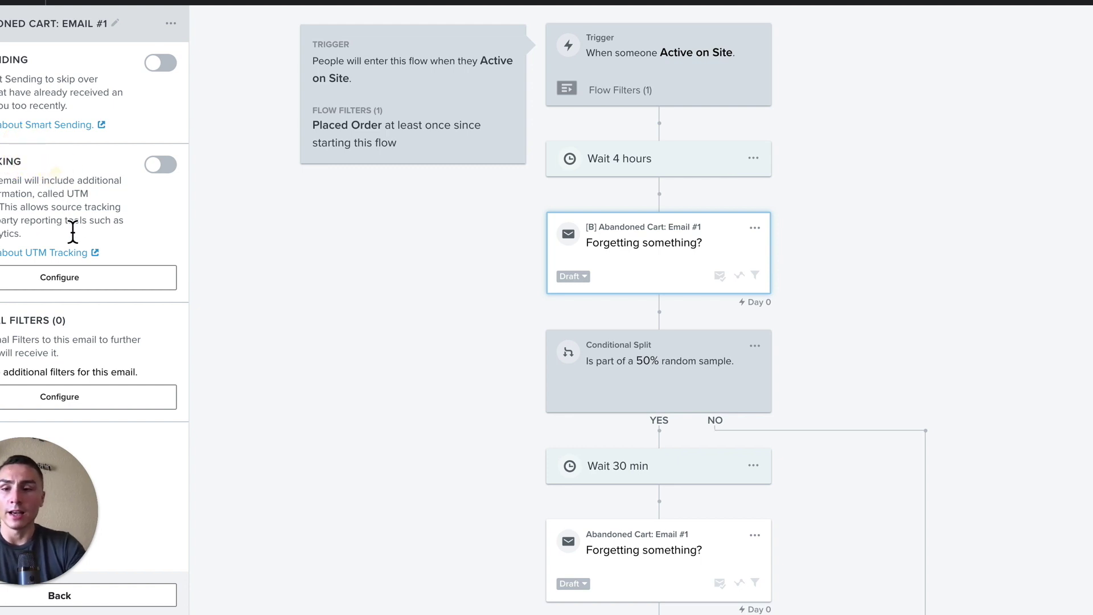
Turn on UTM Tracking for [B] Abandoned Cart: Email #1 and leave its additional filters unconfigured
left_click(161, 165)
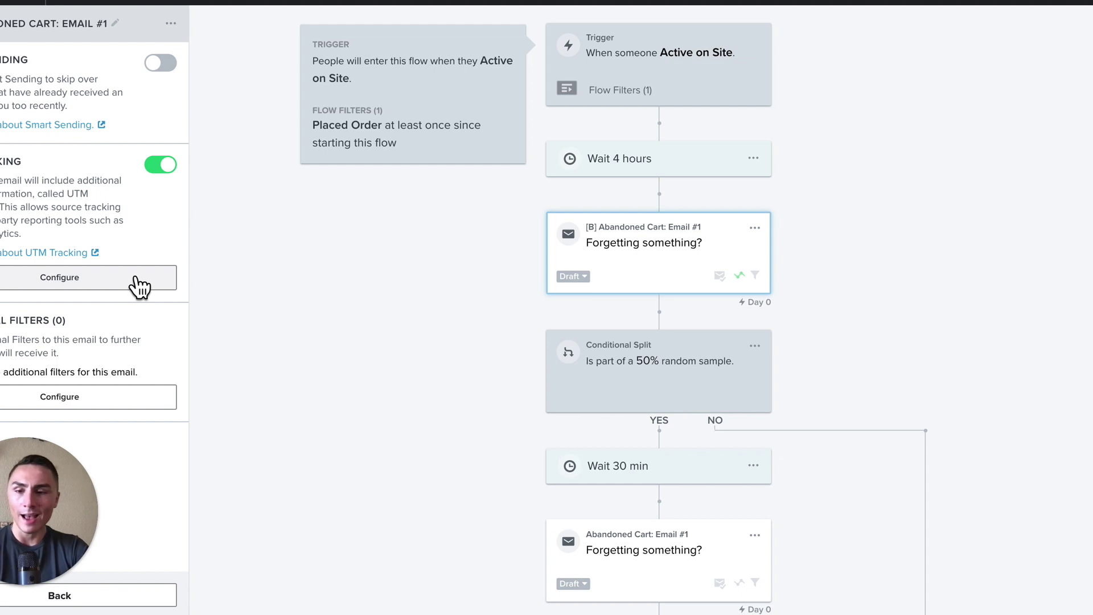
left_click(171, 399)
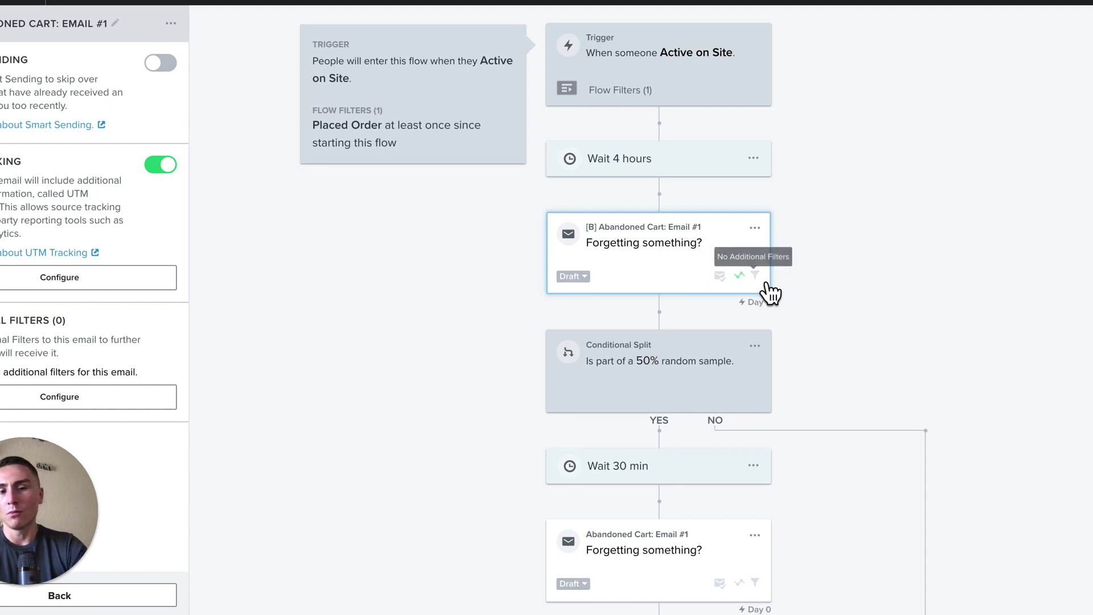
Look over the emails further down the flow, leave the sending settings and reopen the details of [B] Abandoned Cart: Email #1
scroll(772, 293, "down", 1)
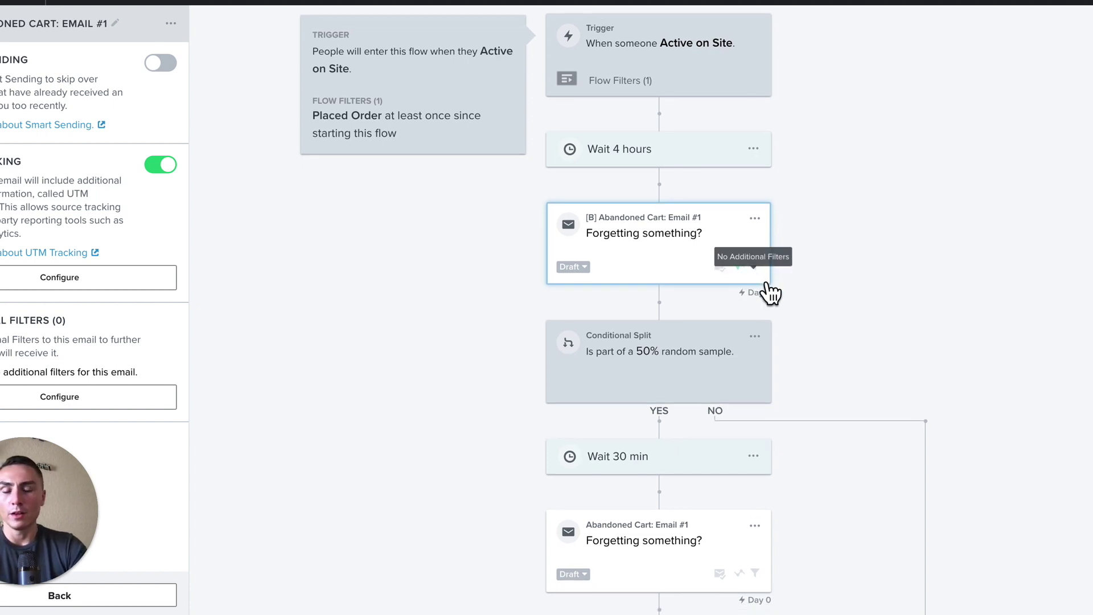
scroll(771, 293, "down", 8)
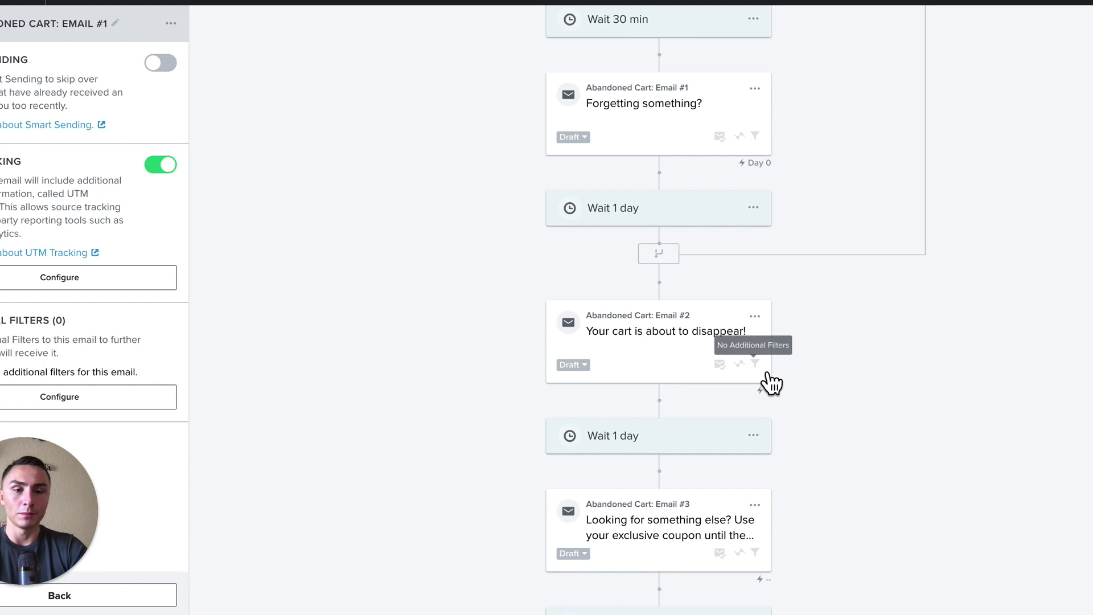
scroll(772, 382, "up", 8)
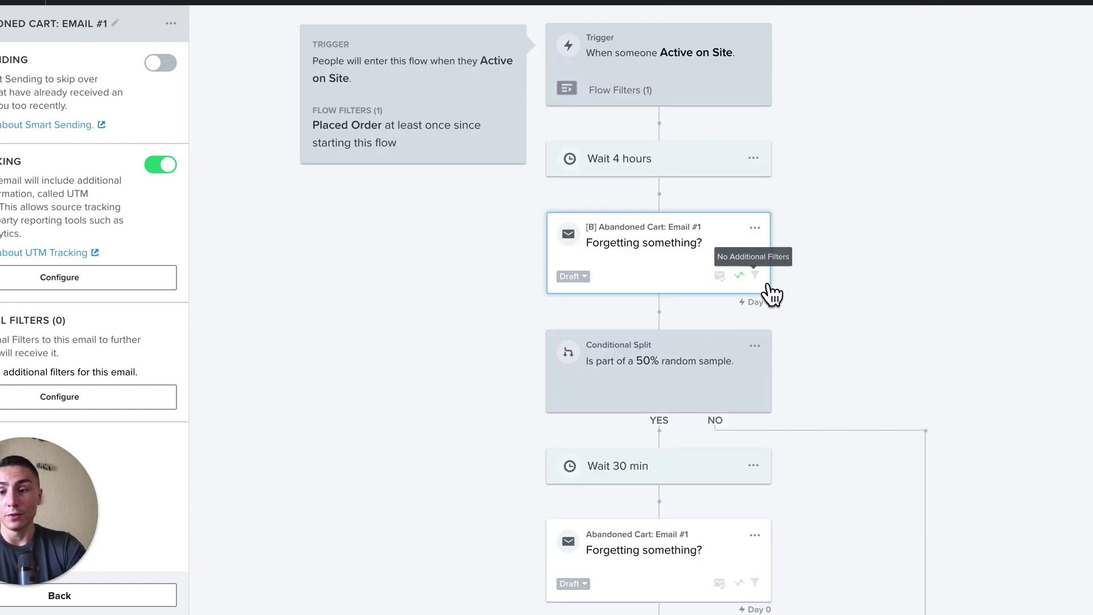
left_click(772, 293)
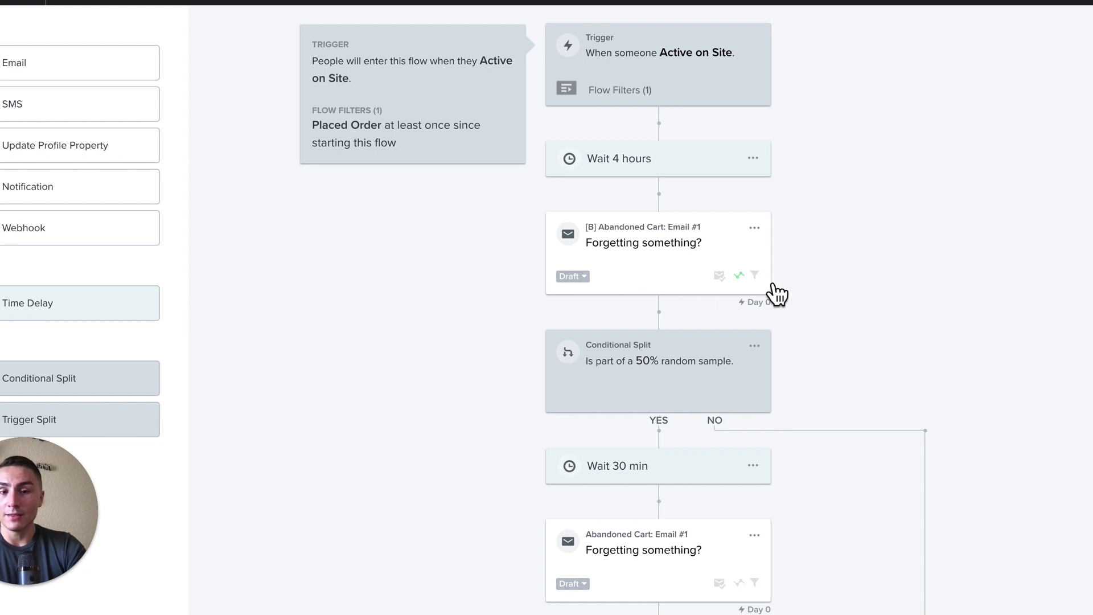
left_click(774, 284)
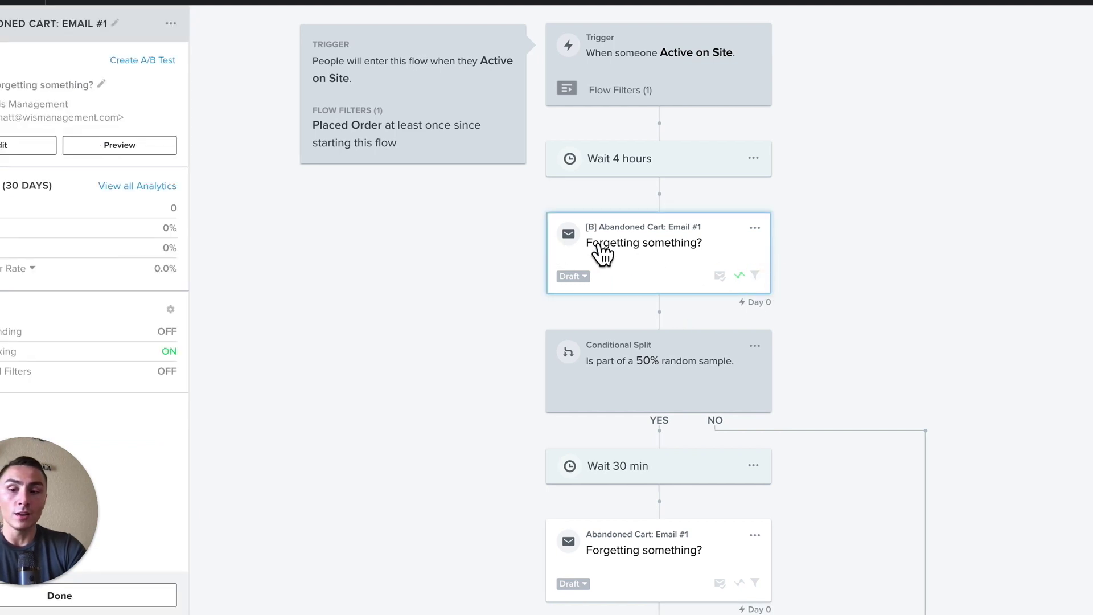